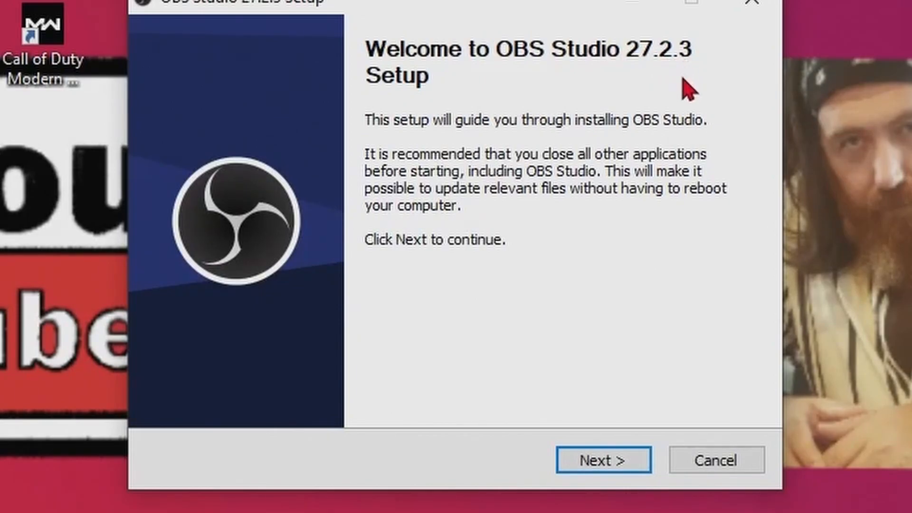
Start the OBS Studio 27.2.3 setup and go through the GNU General Public License to the install location
{"action": "left_click", "coordinate": [613, 464]}
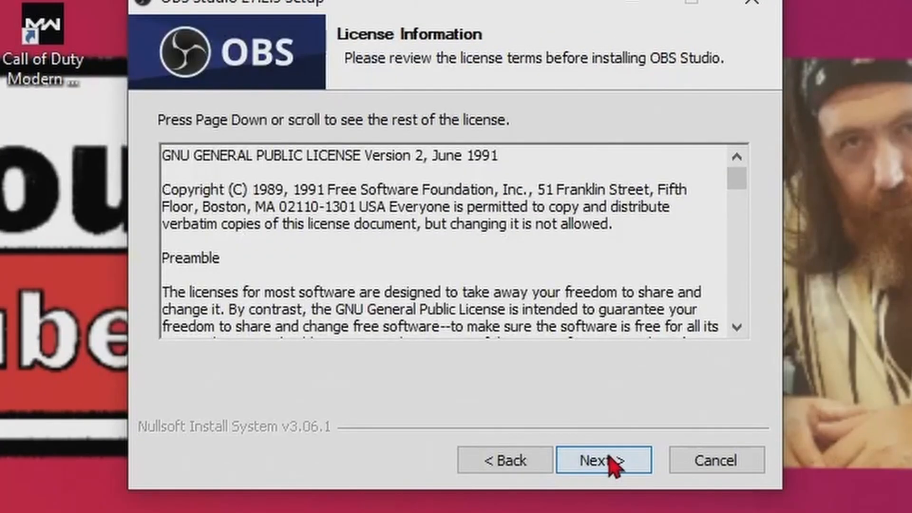
{"action": "scroll", "coordinate": [580, 220], "scroll_direction": "down", "scroll_amount": 4}
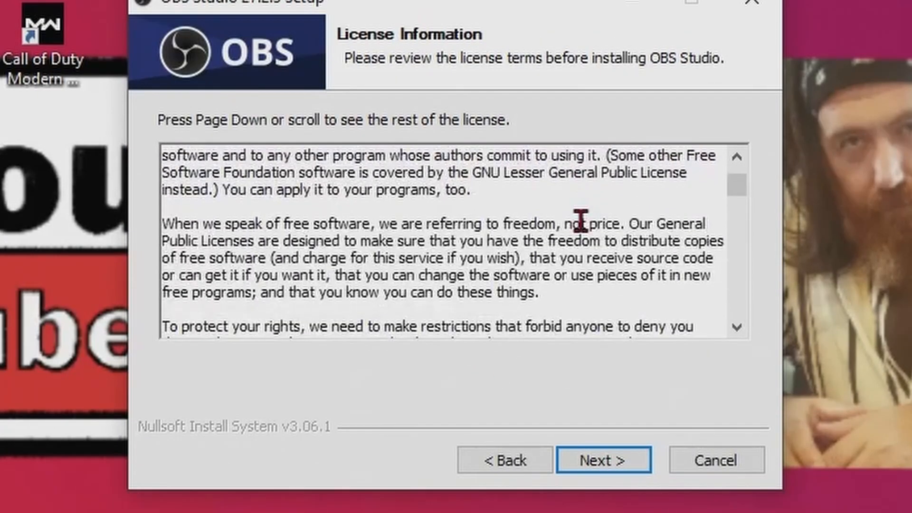
{"action": "scroll", "coordinate": [598, 223], "scroll_direction": "down", "scroll_amount": 2}
{"action": "left_click_drag", "start_coordinate": [743, 203], "coordinate": [741, 338]}
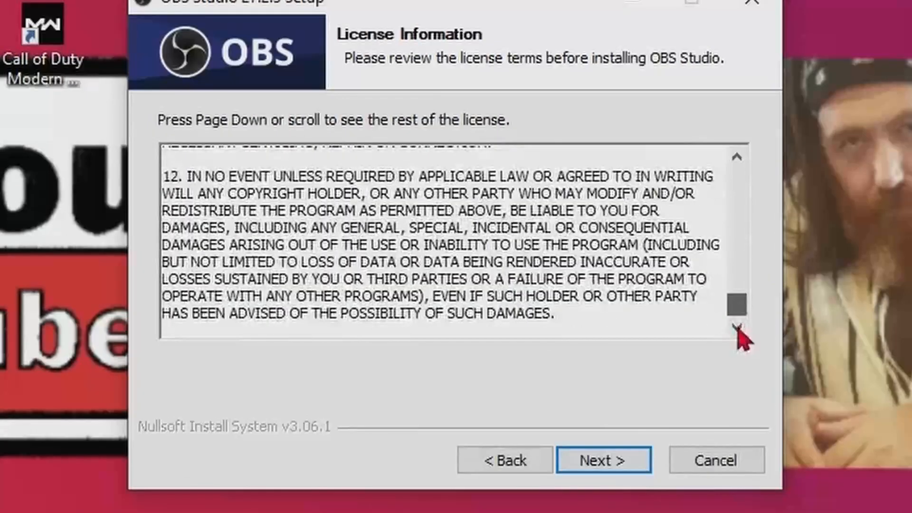
{"action": "left_click", "coordinate": [603, 460]}
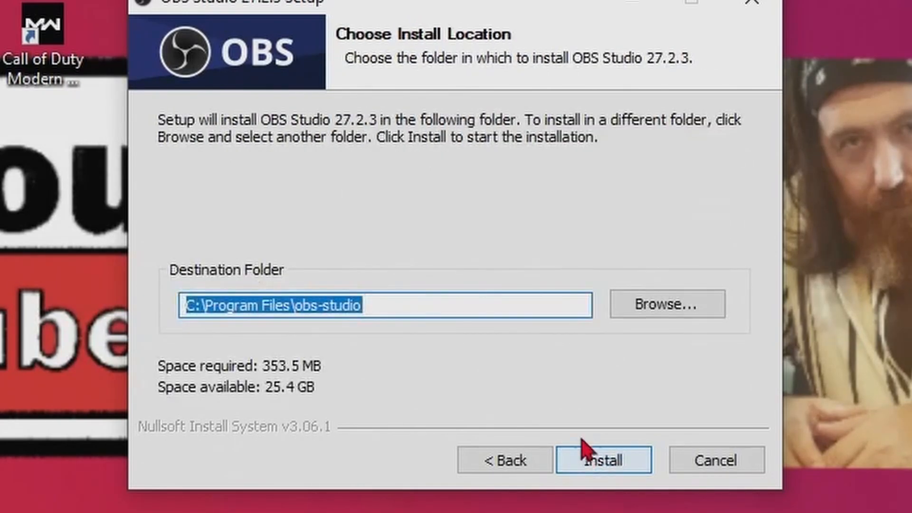
Keep C:\Program Files\obs-studio as the destination folder and finish setup with launching OBS Studio 27.2.3 enabled
{"action": "left_click", "coordinate": [495, 299]}
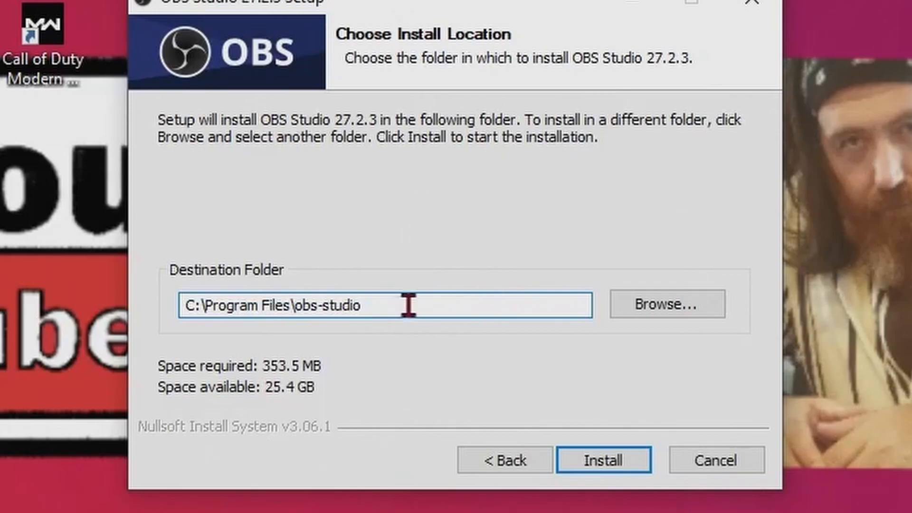
{"action": "left_click_drag", "start_coordinate": [393, 304], "coordinate": [158, 300]}
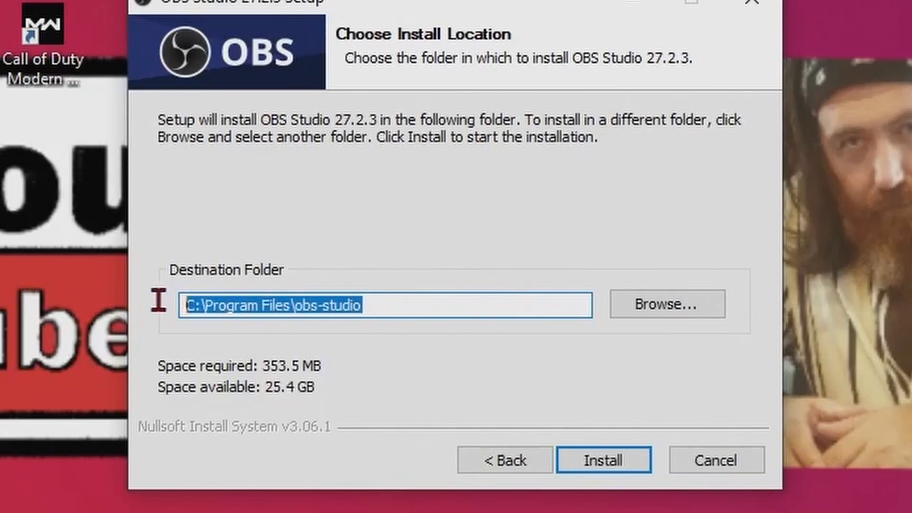
{"action": "left_click", "coordinate": [380, 303]}
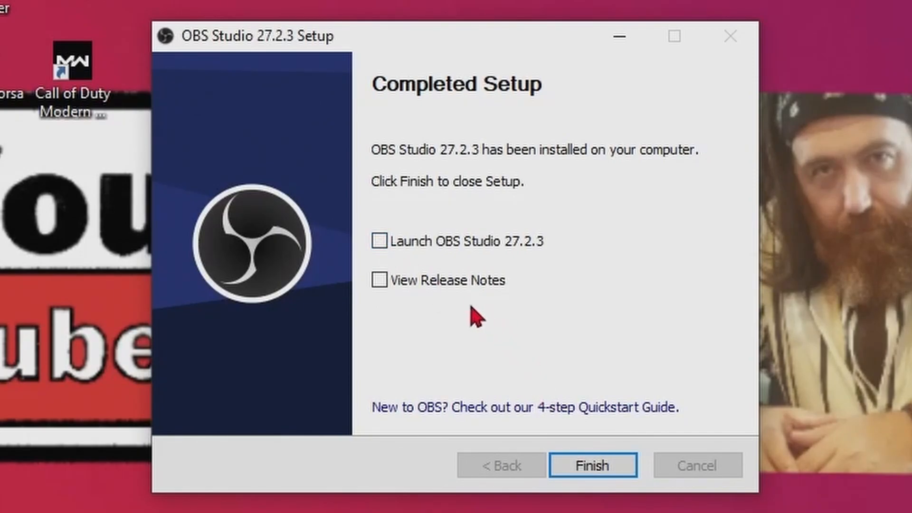
{"action": "left_click", "coordinate": [379, 242]}
{"action": "left_click", "coordinate": [594, 467]}
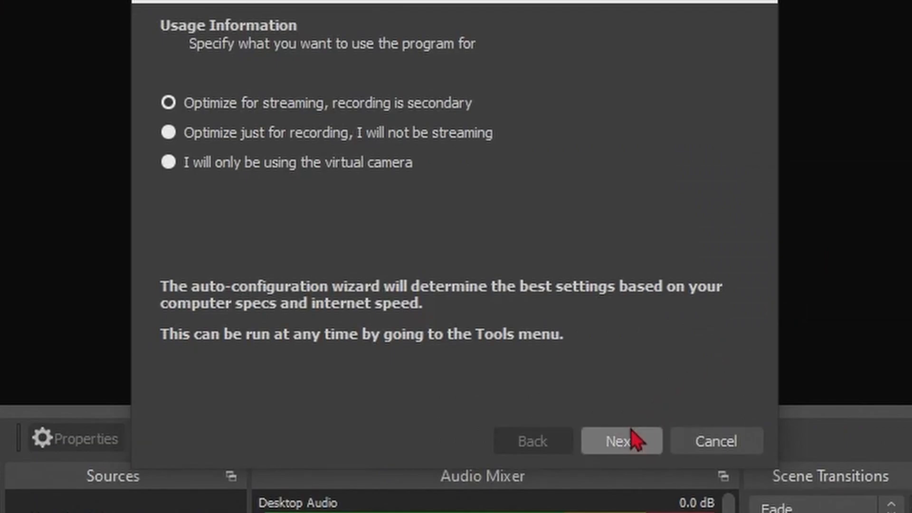
Optimize for streaming, keeping base resolution at Use Current (1920x1080) and FPS at Either 60 or 30, but prefer 60 when possible
{"action": "left_click", "coordinate": [633, 438]}
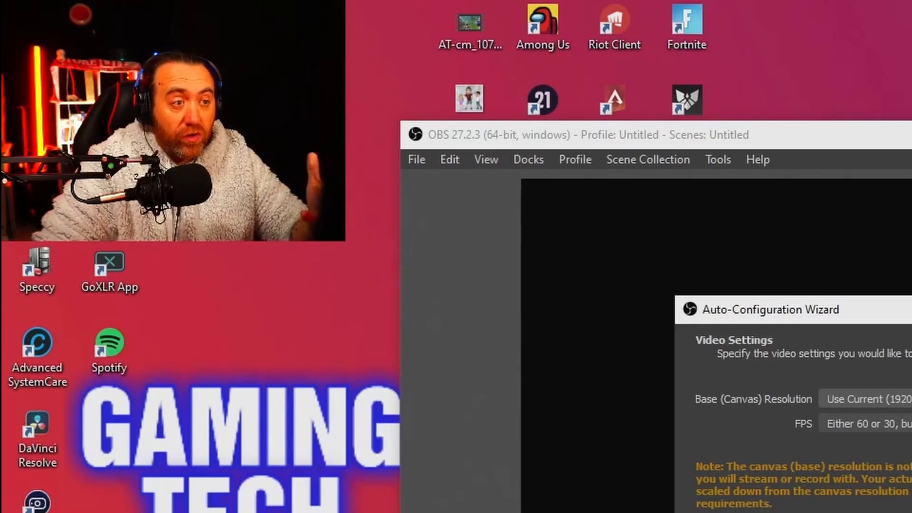
{"action": "left_click", "coordinate": [893, 399]}
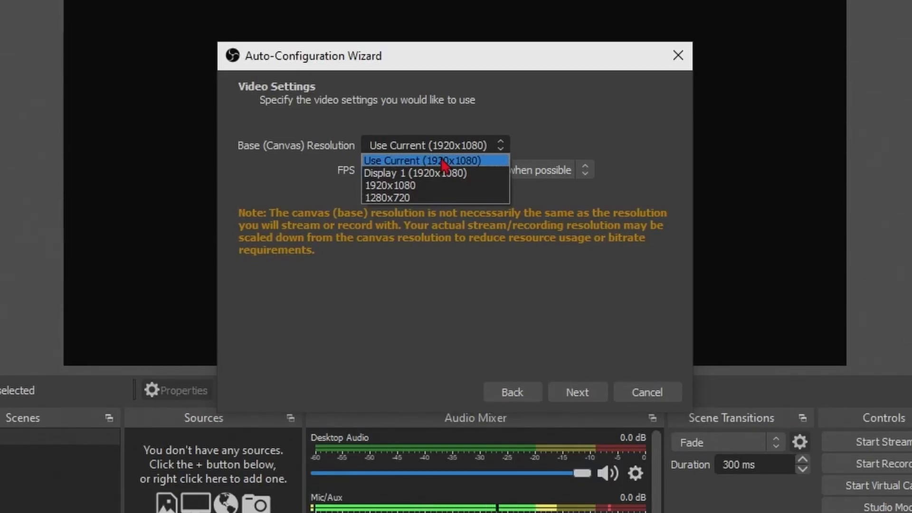
{"action": "left_click", "coordinate": [443, 164]}
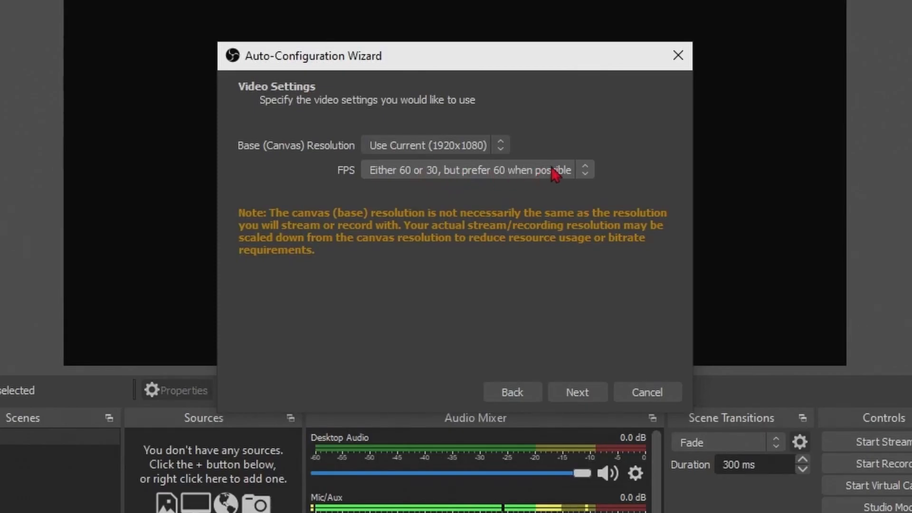
{"action": "left_click", "coordinate": [574, 171]}
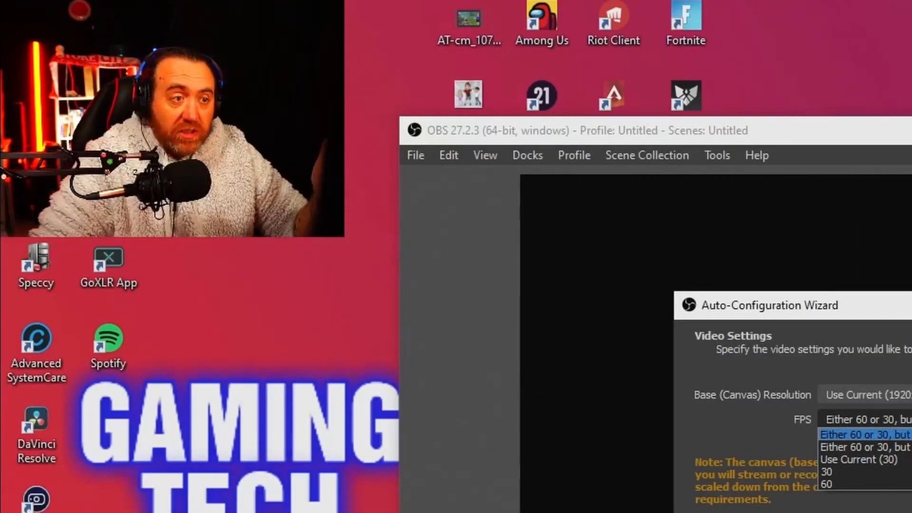
{"action": "key", "text": "Escape"}
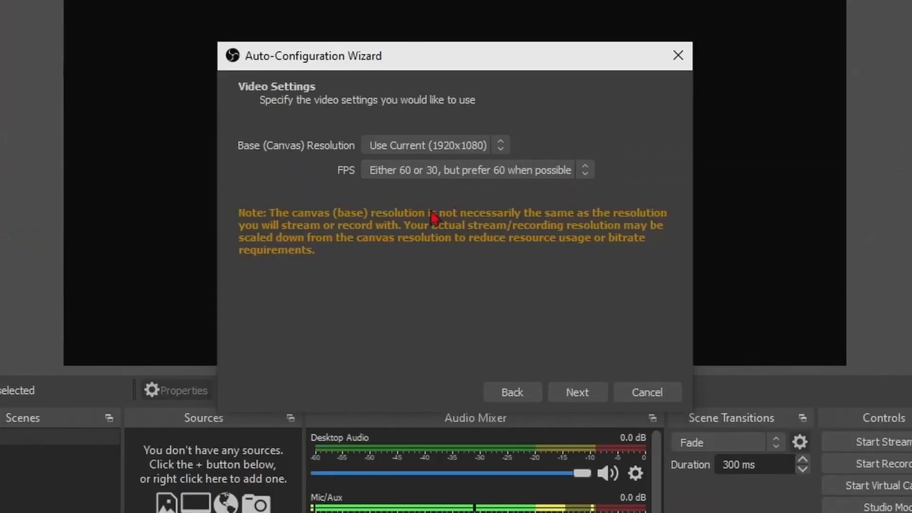
{"action": "left_click", "coordinate": [571, 400]}
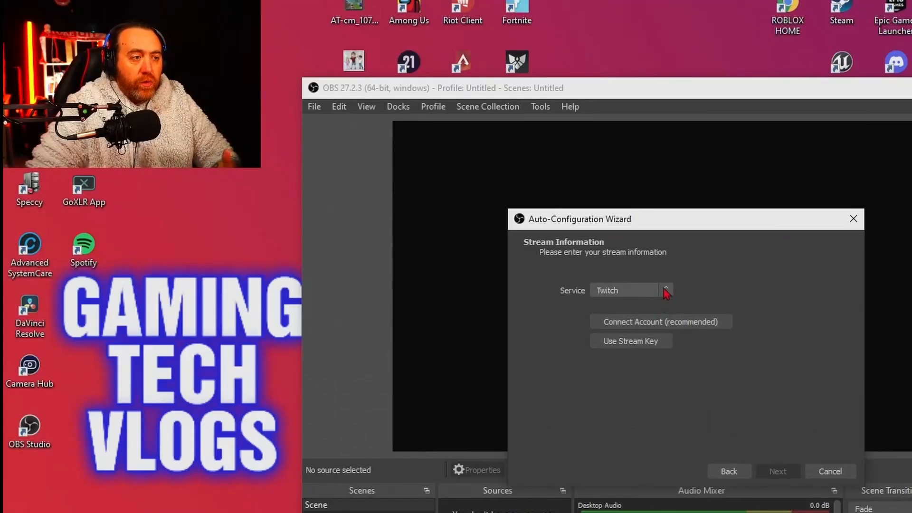
Show the full list of streaming services and set the service to YouTube - RTMPS
{"action": "left_click", "coordinate": [666, 291]}
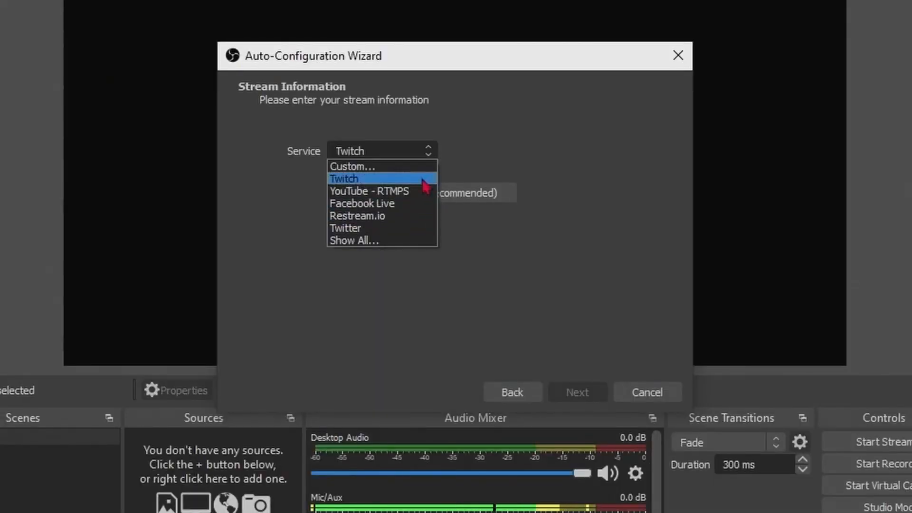
{"action": "left_click", "coordinate": [374, 240]}
{"action": "left_click_drag", "start_coordinate": [433, 179], "coordinate": [430, 239]}
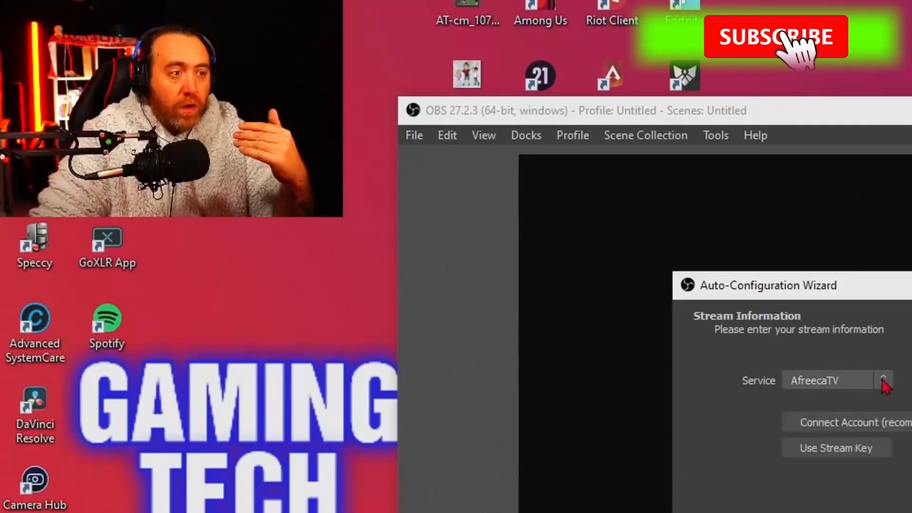
{"action": "left_click", "coordinate": [431, 148]}
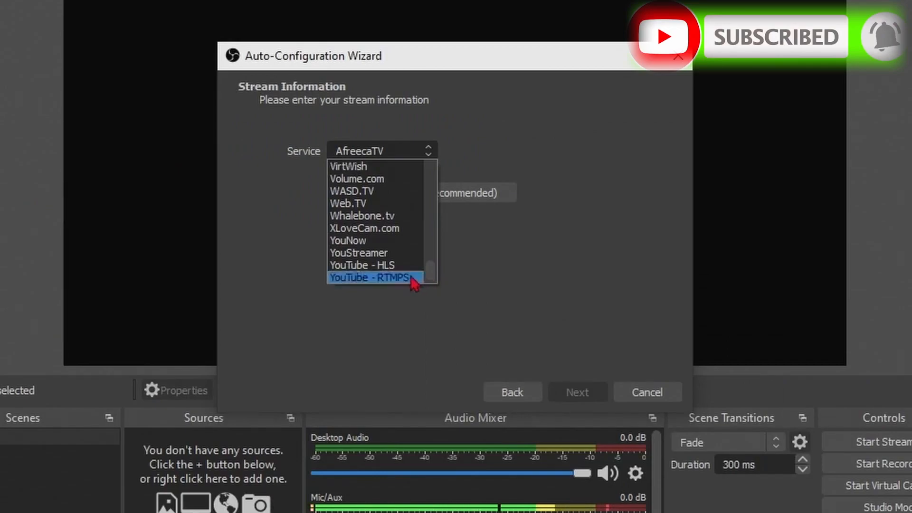
{"action": "left_click", "coordinate": [411, 278]}
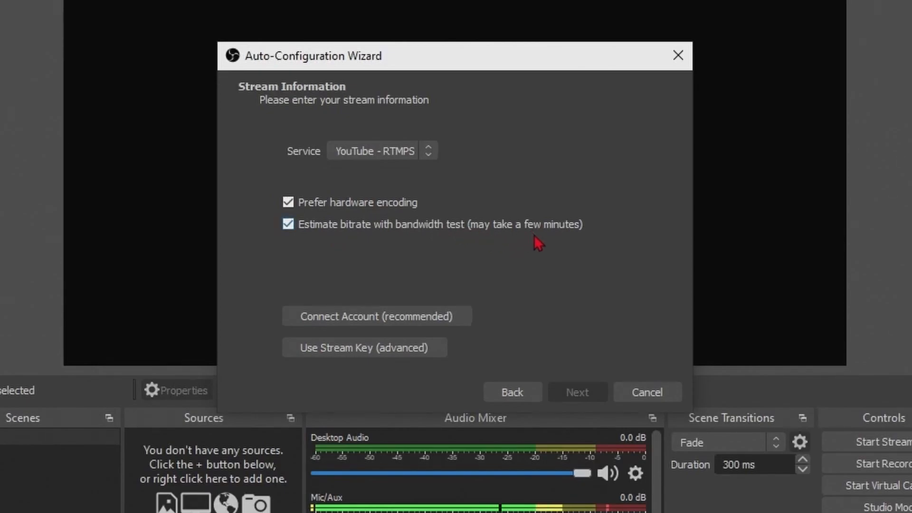
Connect the YouTube account by choosing the Google account and its brand account for the channel
{"action": "left_click", "coordinate": [388, 327]}
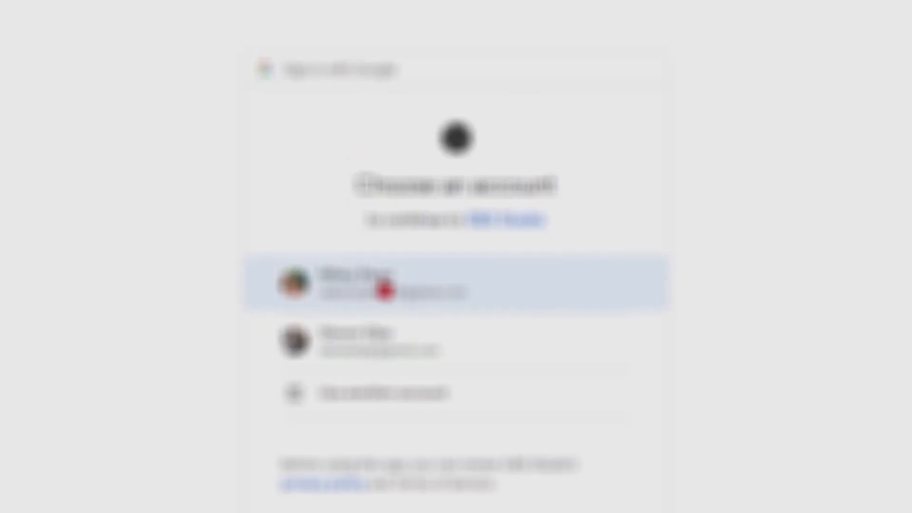
{"action": "left_click", "coordinate": [384, 290]}
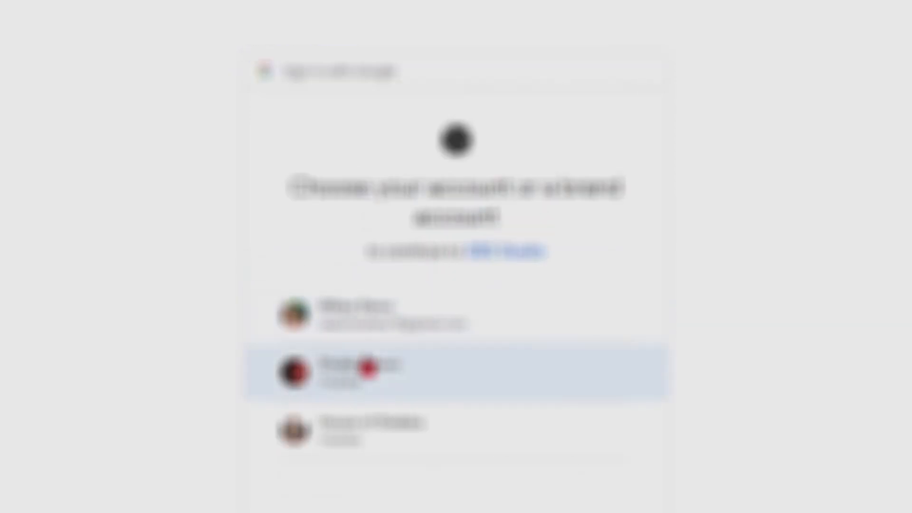
{"action": "left_click", "coordinate": [371, 368]}
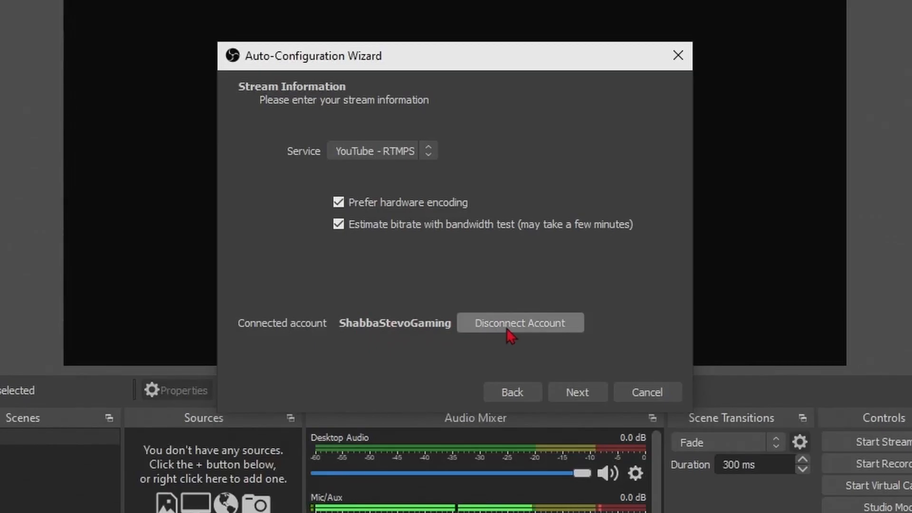
Run the auto-configuration test and apply the recommended settings
{"action": "left_click", "coordinate": [576, 394]}
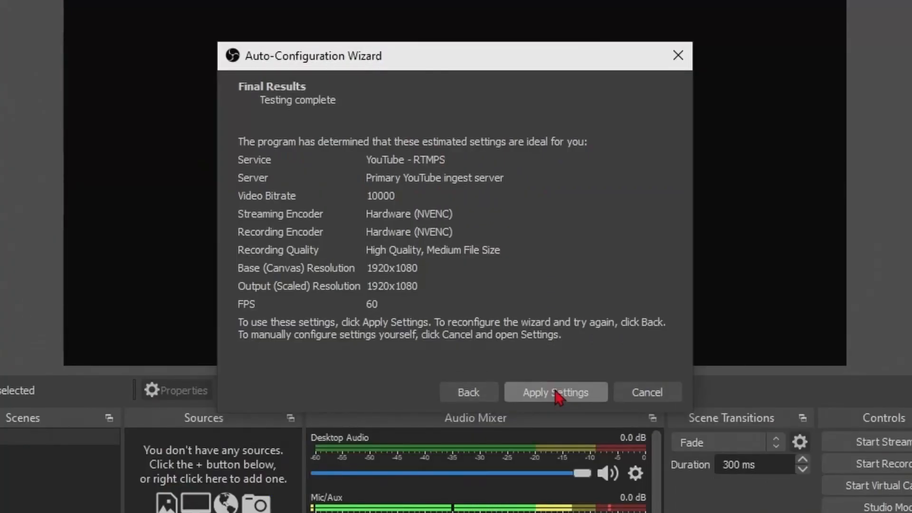
{"action": "left_click", "coordinate": [558, 394]}
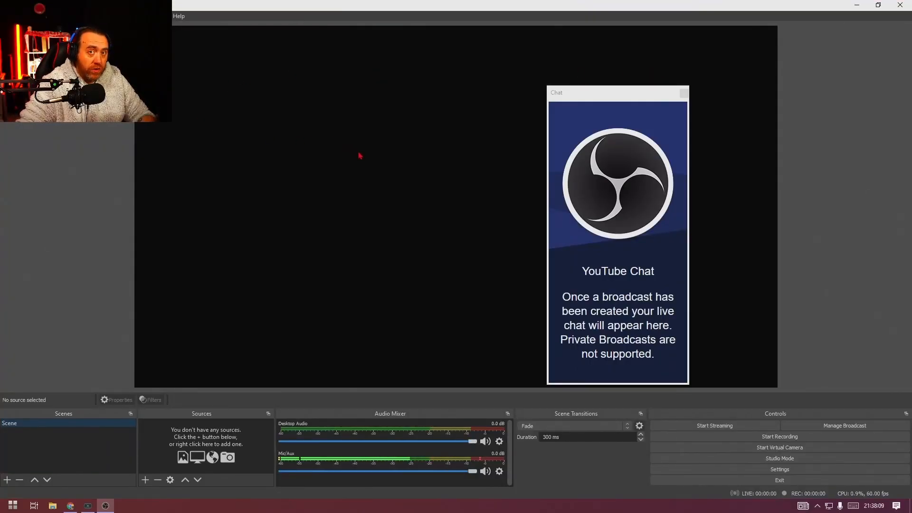
Dock the floating YouTube Chat beside the preview, away from the webcam overlay, and widen it
{"action": "left_click_drag", "start_coordinate": [586, 95], "coordinate": [62, 115]}
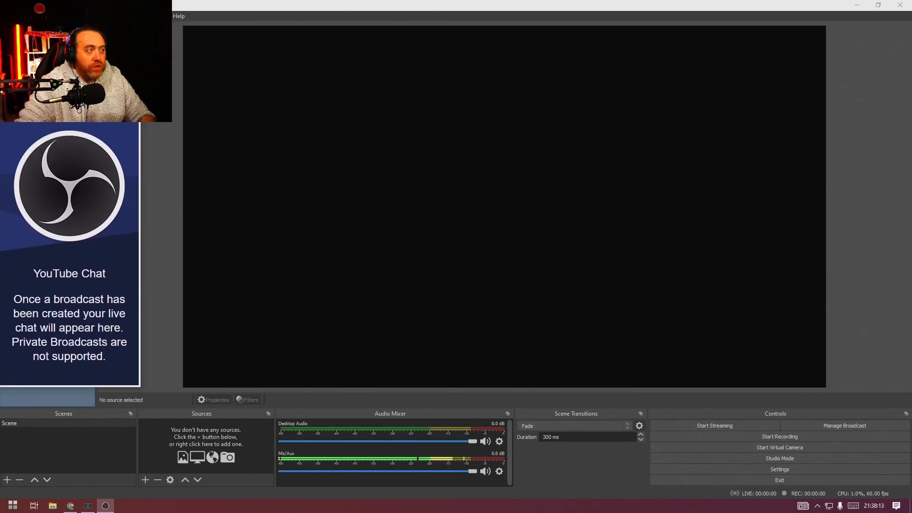
{"action": "double_click", "coordinate": [67, 96]}
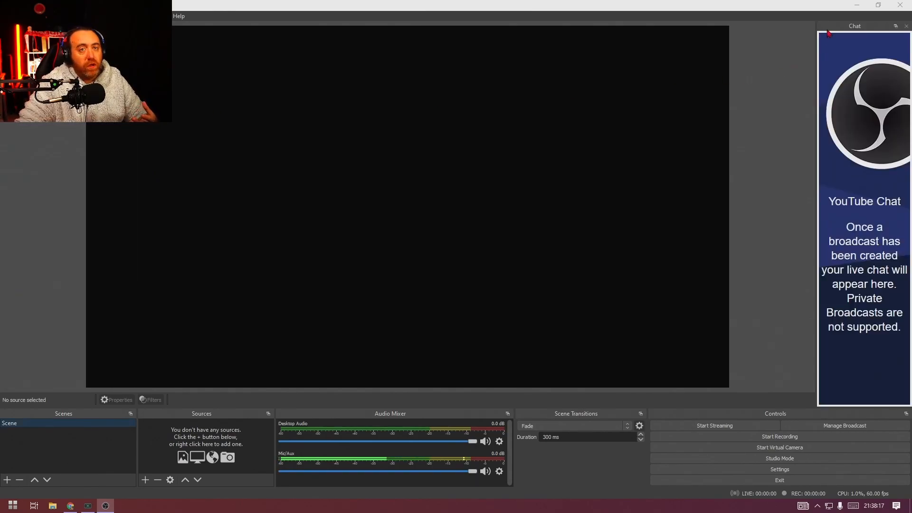
{"action": "left_click_drag", "start_coordinate": [816, 26], "coordinate": [731, 33]}
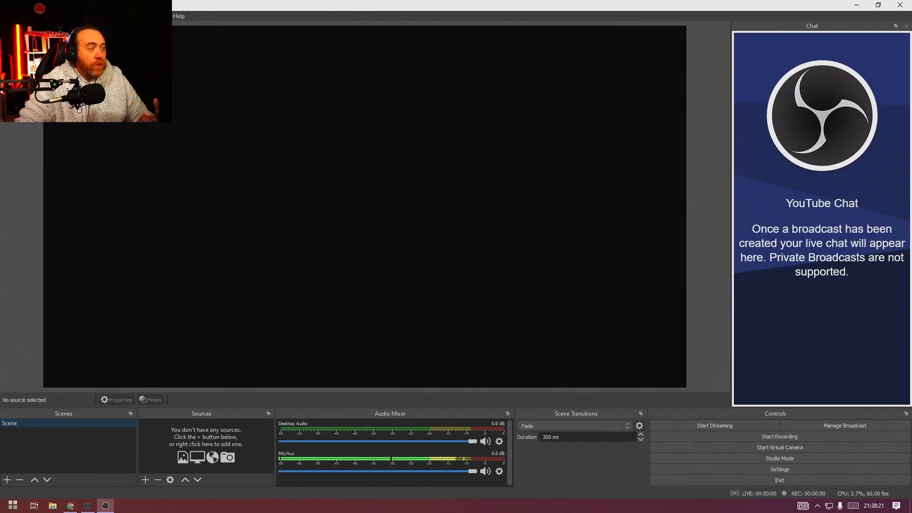
Show the Stats dock and attach it beside the preview, on the side opposite the Chat dock
{"action": "left_click", "coordinate": [21, 16]}
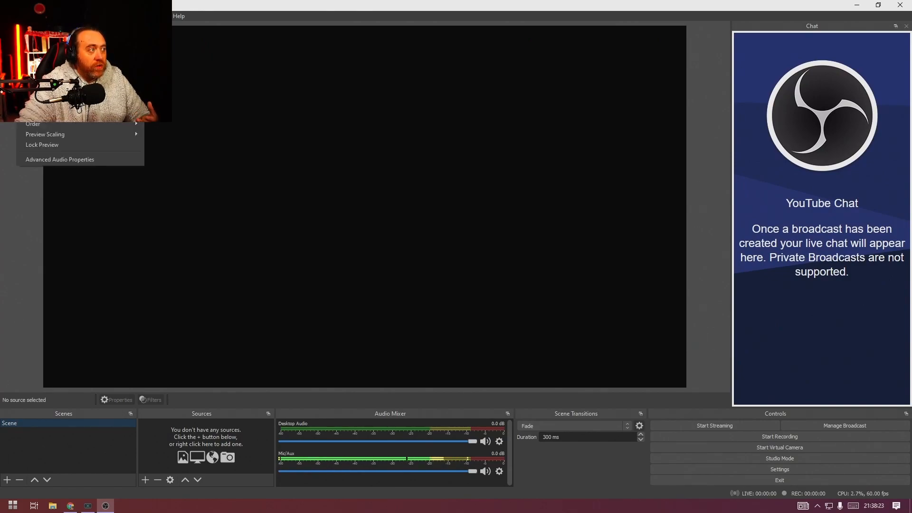
{"action": "left_click", "coordinate": [22, 16]}
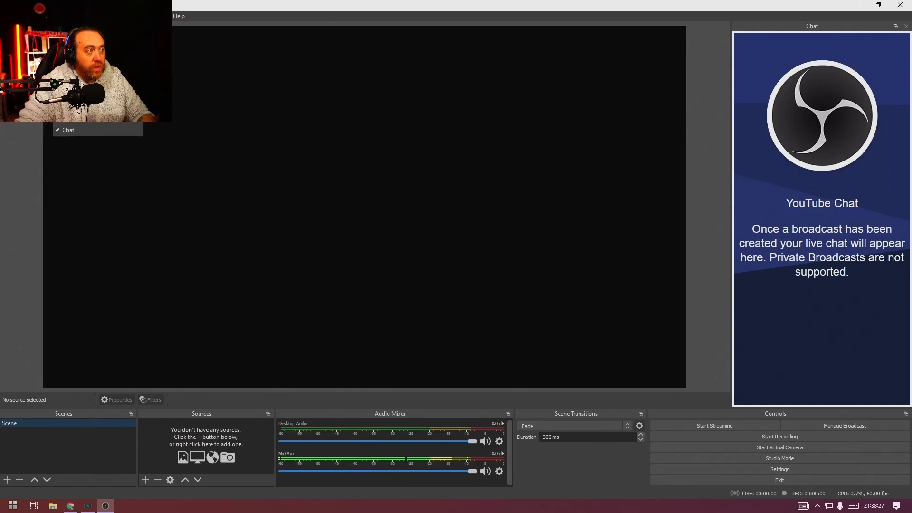
{"action": "left_click", "coordinate": [86, 122]}
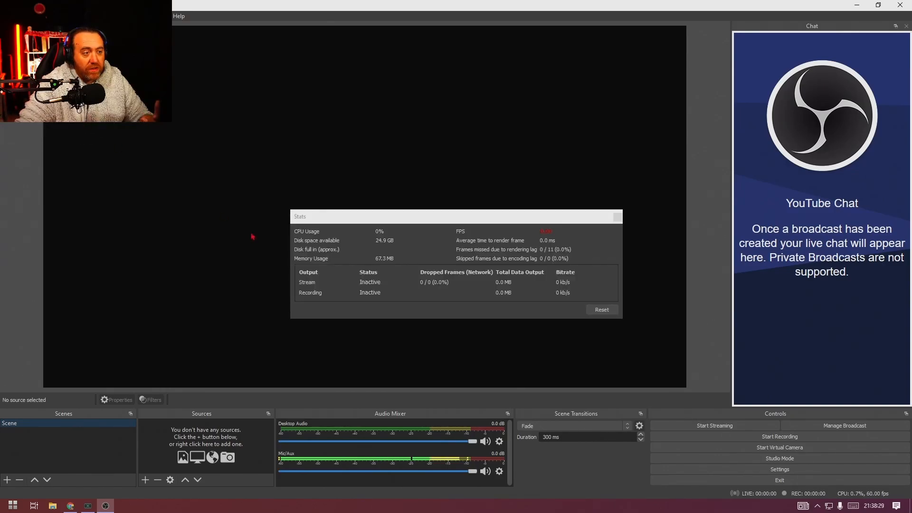
{"action": "left_click_drag", "start_coordinate": [505, 223], "coordinate": [29, 113]}
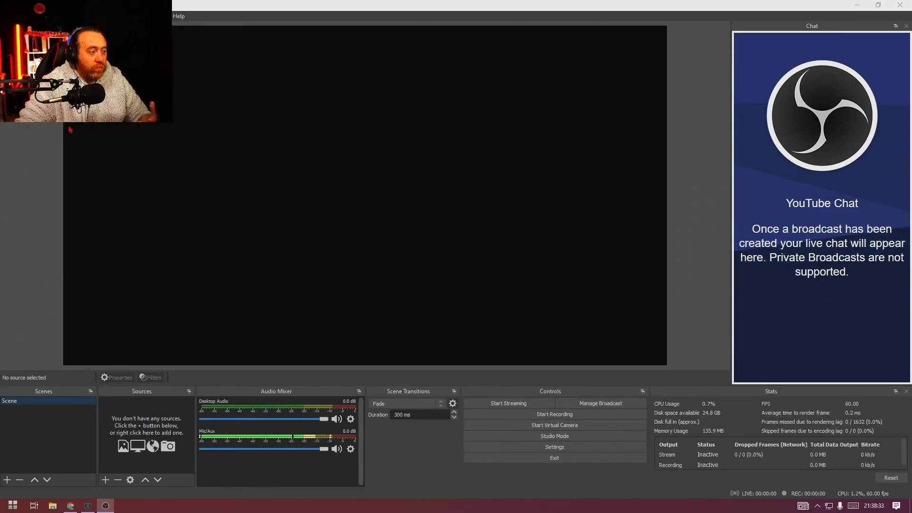
{"action": "left_click_drag", "start_coordinate": [778, 397], "coordinate": [33, 185]}
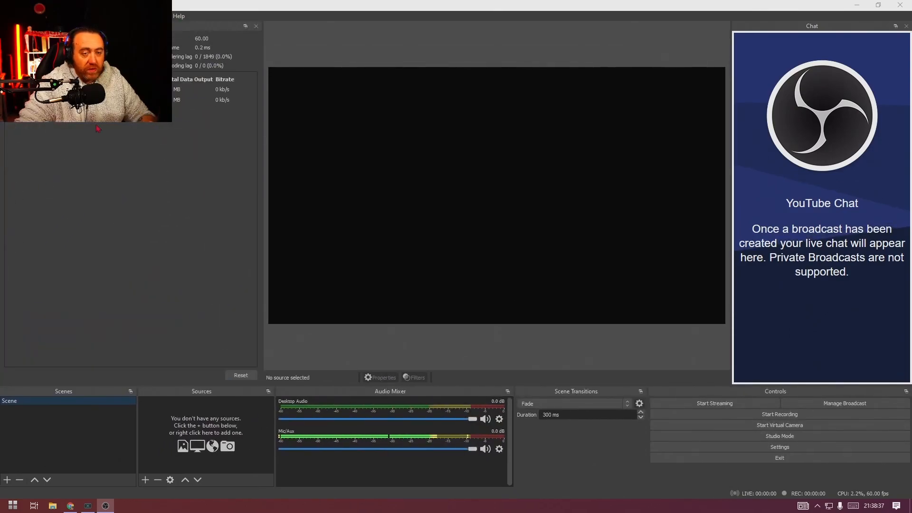
Move the Chat dock between Scene Transitions and Controls, and close the Stats dock
{"action": "left_click_drag", "start_coordinate": [853, 26], "coordinate": [635, 427]}
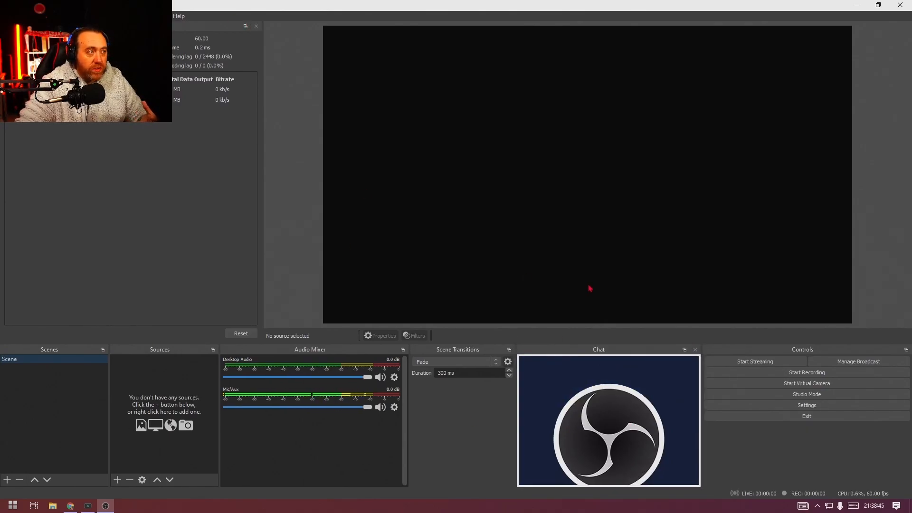
{"action": "left_click", "coordinate": [257, 26]}
{"action": "left_click", "coordinate": [556, 273]}
Detach the Chat dock, close it and acknowledge the dockable window notice
{"action": "left_click_drag", "start_coordinate": [665, 350], "coordinate": [821, 100]}
{"action": "double_click", "coordinate": [806, 107]}
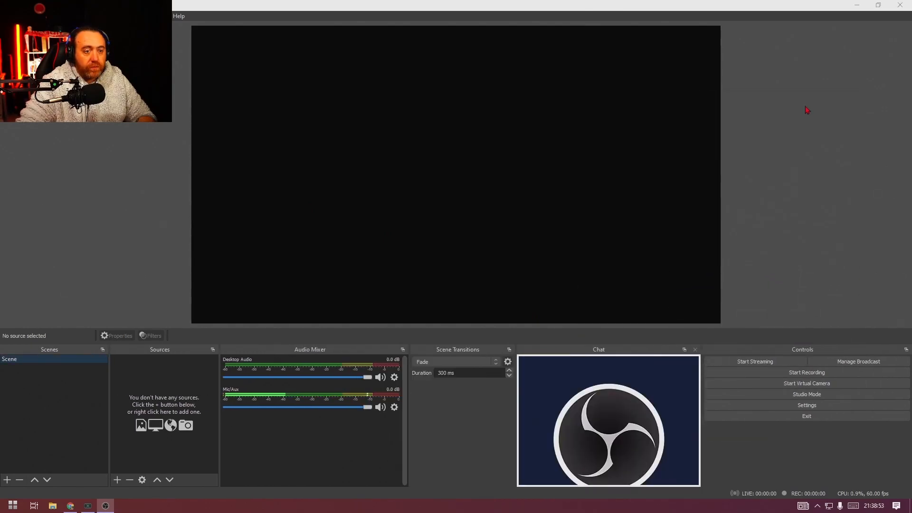
{"action": "left_click_drag", "start_coordinate": [632, 355], "coordinate": [832, 122]}
{"action": "left_click", "coordinate": [884, 108]}
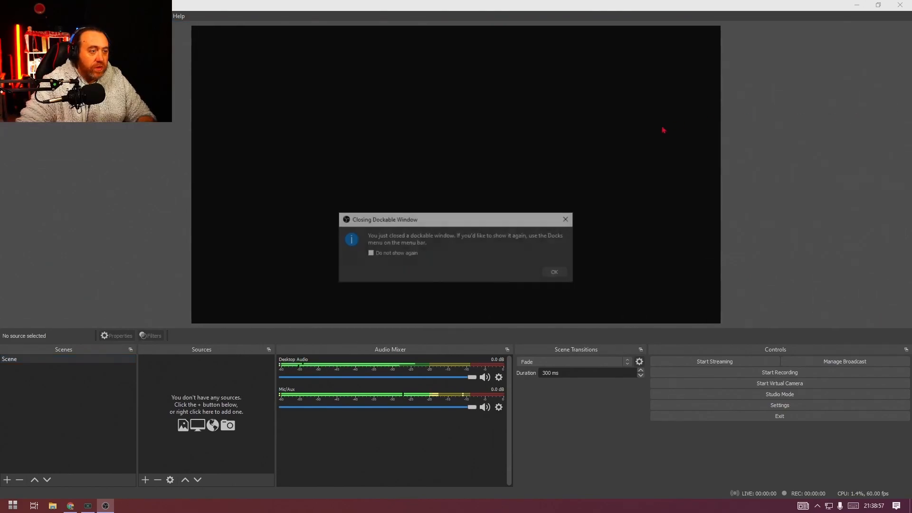
{"action": "left_click", "coordinate": [556, 273]}
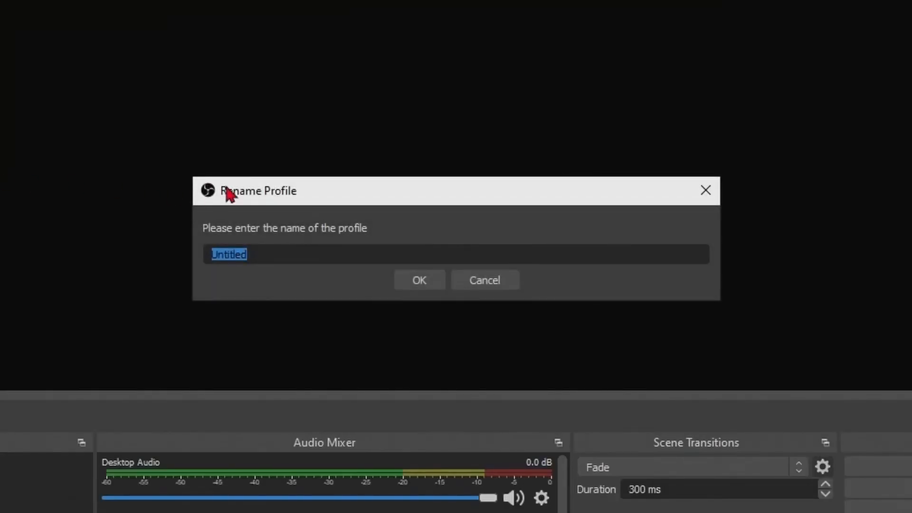
Rename the profile as master
{"action": "type", "text": "master"}
{"action": "left_click", "coordinate": [419, 284]}
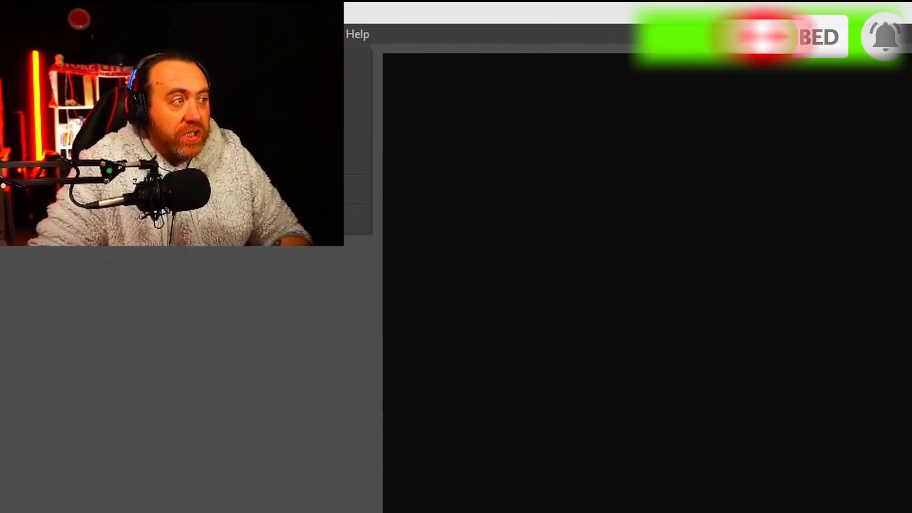
{"action": "mouse_move", "coordinate": [320, 34]}
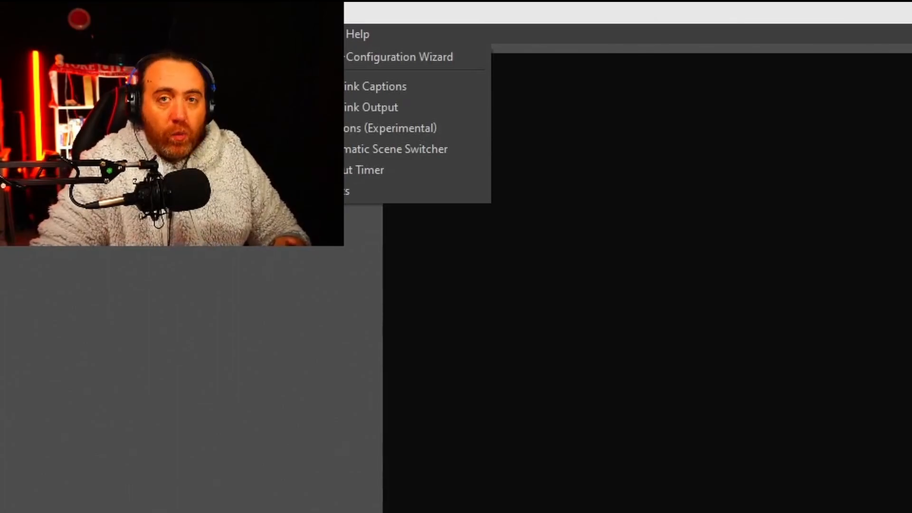
{"action": "mouse_move", "coordinate": [358, 34]}
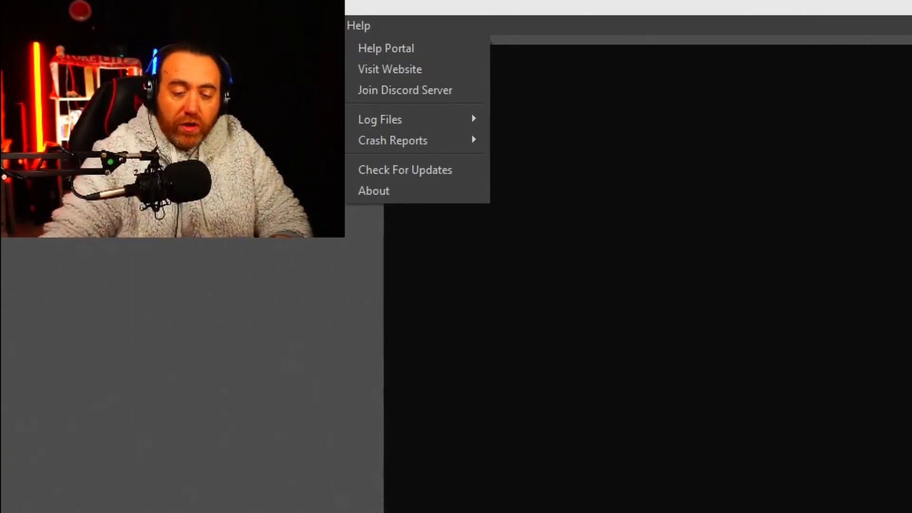
{"action": "key", "text": "Escape"}
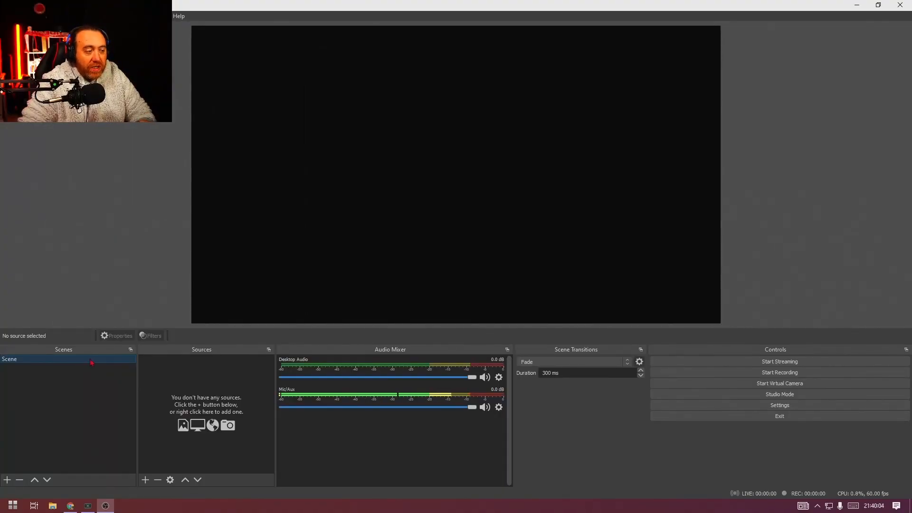
Add a Window Capture source named google that captures the Chrome OBS welcome window, with the Automatic capture method
{"action": "left_click", "coordinate": [145, 480]}
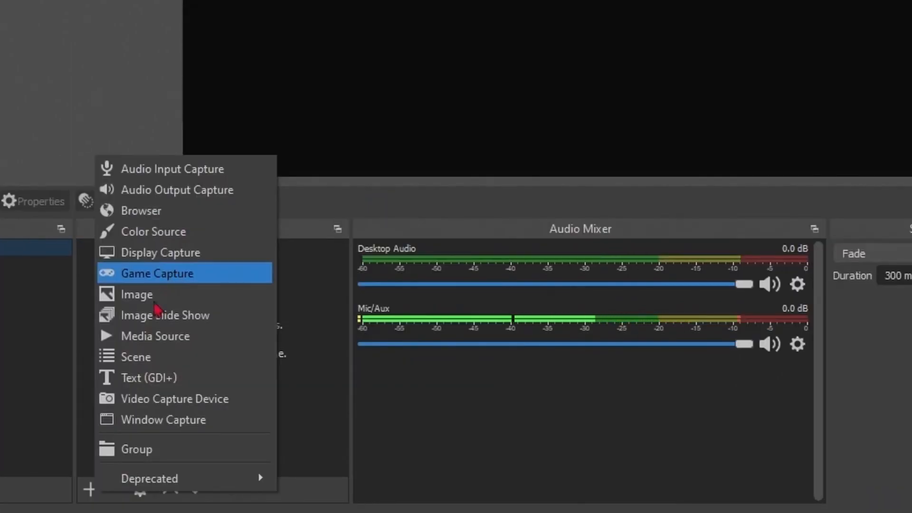
{"action": "left_click", "coordinate": [156, 422]}
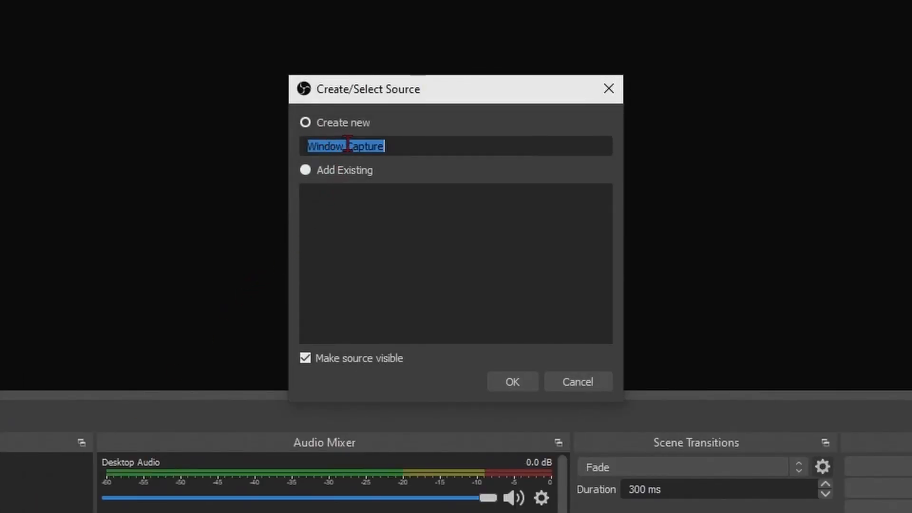
{"action": "type", "text": "google"}
{"action": "left_click", "coordinate": [513, 389]}
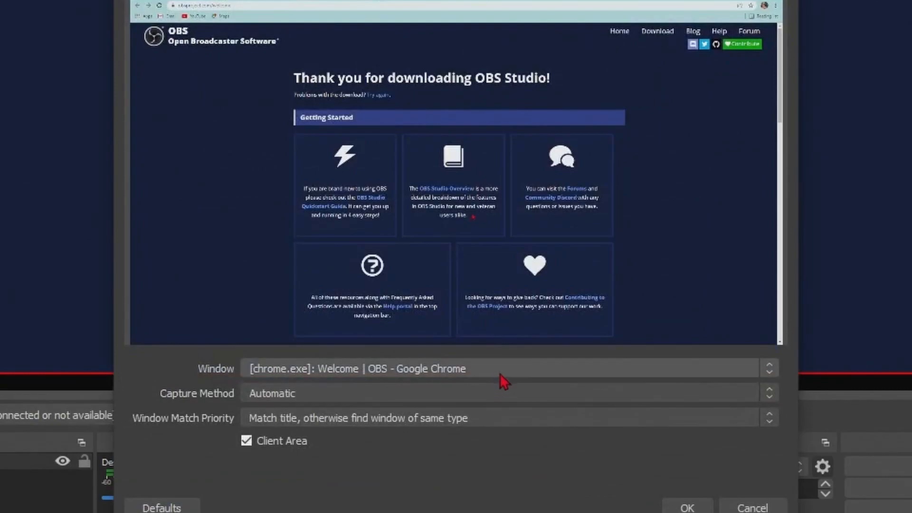
{"action": "left_click", "coordinate": [315, 374]}
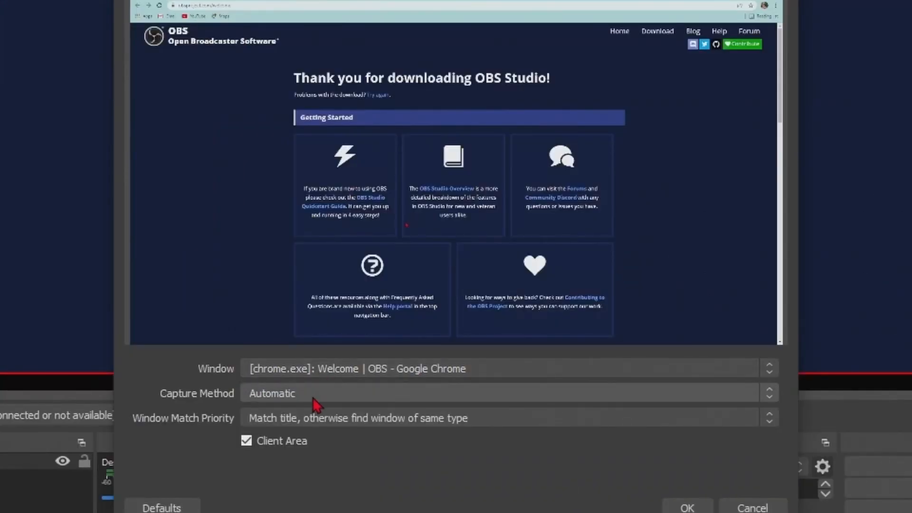
{"action": "left_click", "coordinate": [315, 405]}
{"action": "left_click", "coordinate": [316, 408]}
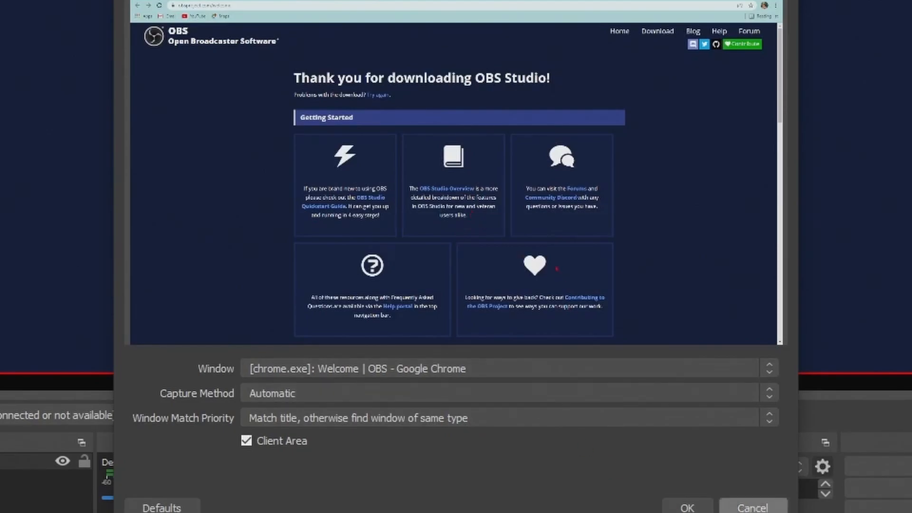
{"action": "left_click", "coordinate": [687, 508]}
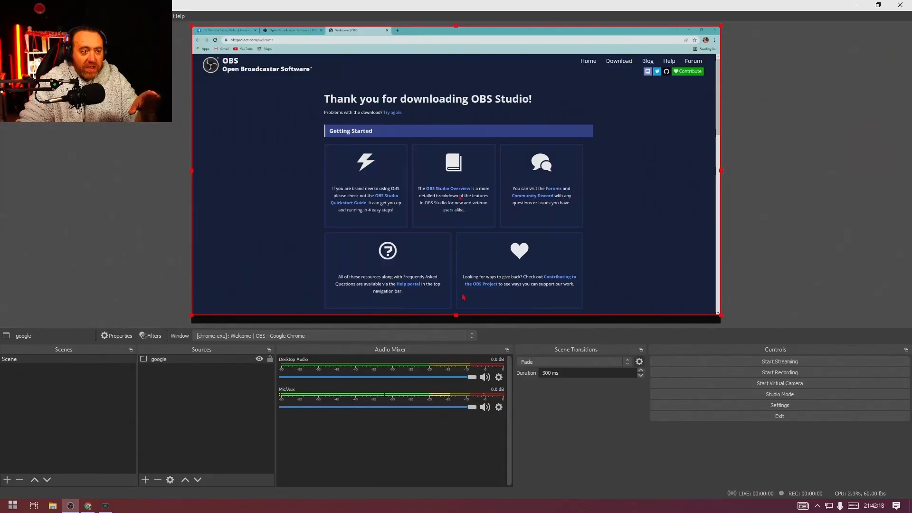
Set the google source's transform size to 1920 by 1080 so it fills the canvas
{"action": "mouse_move", "coordinate": [456, 315]}
{"action": "left_mouse_down"}
{"action": "mouse_move", "coordinate": [456, 301]}
{"action": "mouse_move", "coordinate": [457, 325]}
{"action": "mouse_move", "coordinate": [457, 309]}
{"action": "left_mouse_up"}
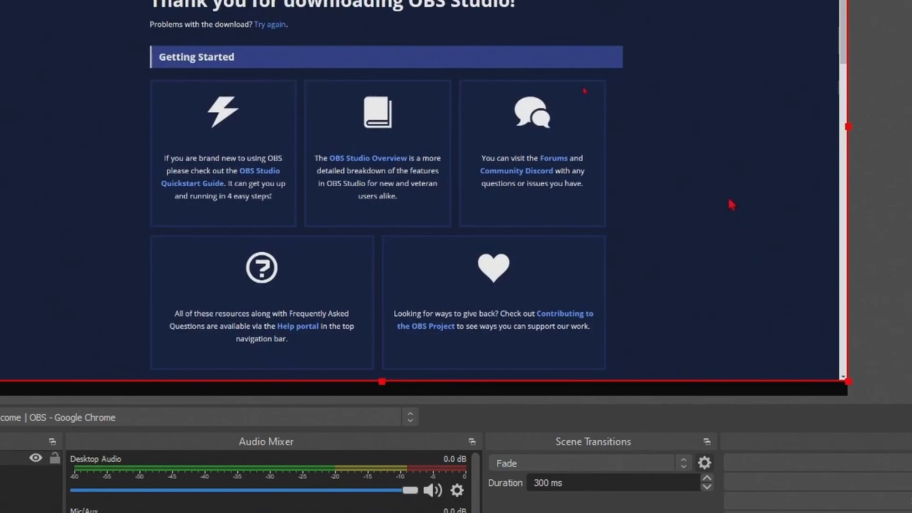
{"action": "right_click", "coordinate": [720, 189]}
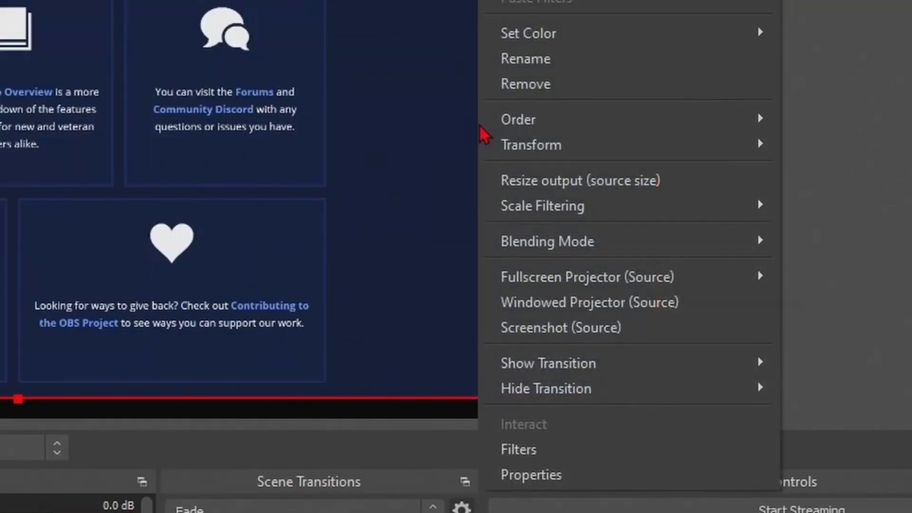
{"action": "mouse_move", "coordinate": [796, 198]}
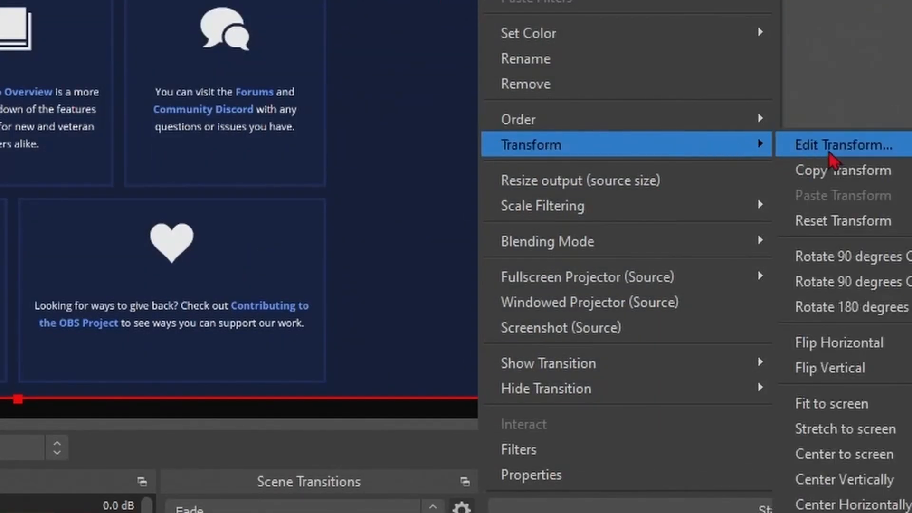
{"action": "left_click", "coordinate": [783, 147]}
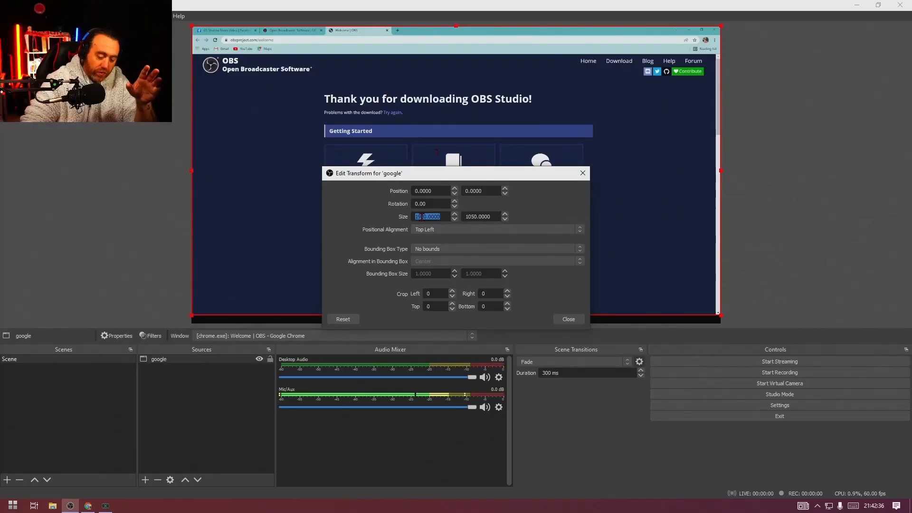
{"action": "type", "text": "1920"}
{"action": "left_click_drag", "start_coordinate": [492, 215], "coordinate": [479, 215]}
{"action": "double_click", "coordinate": [480, 214]}
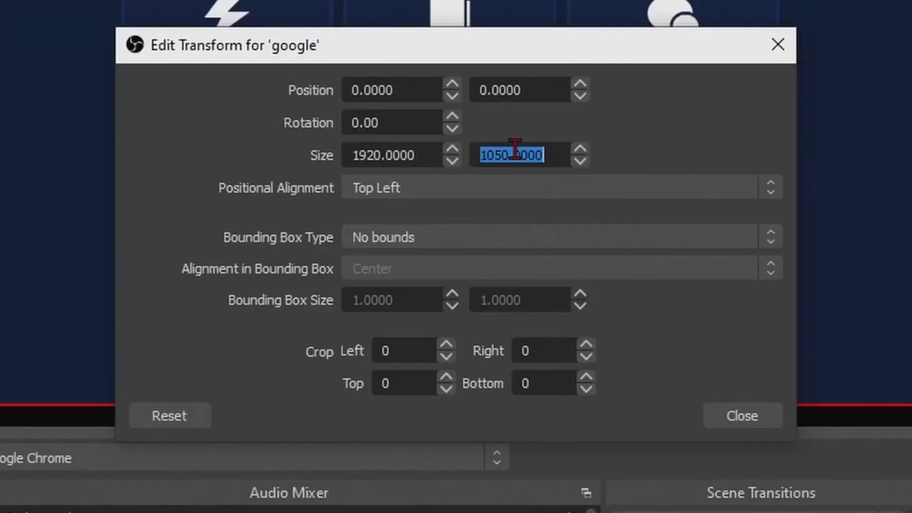
{"action": "type", "text": "1080"}
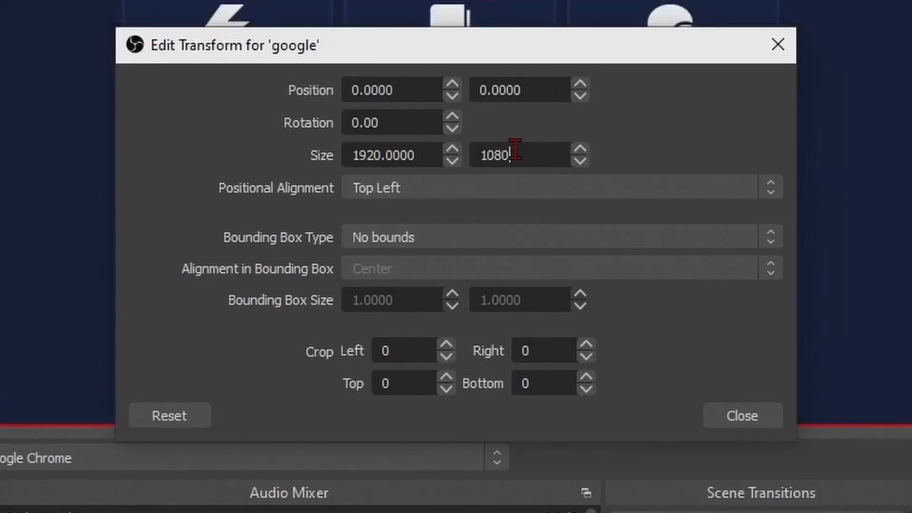
{"action": "key", "text": "Return"}
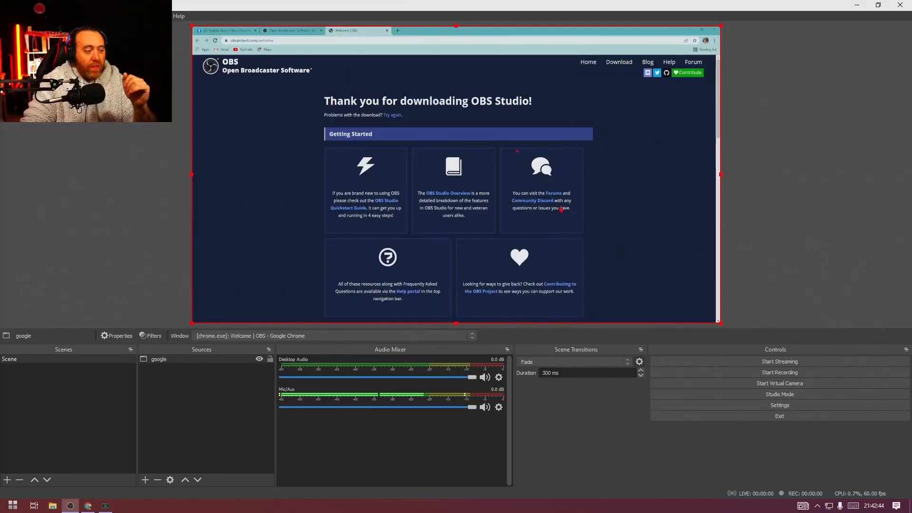
Add a Video Capture Device source named webcam1 that uses OBS Virtual Camera as its device
{"action": "left_click", "coordinate": [146, 480]}
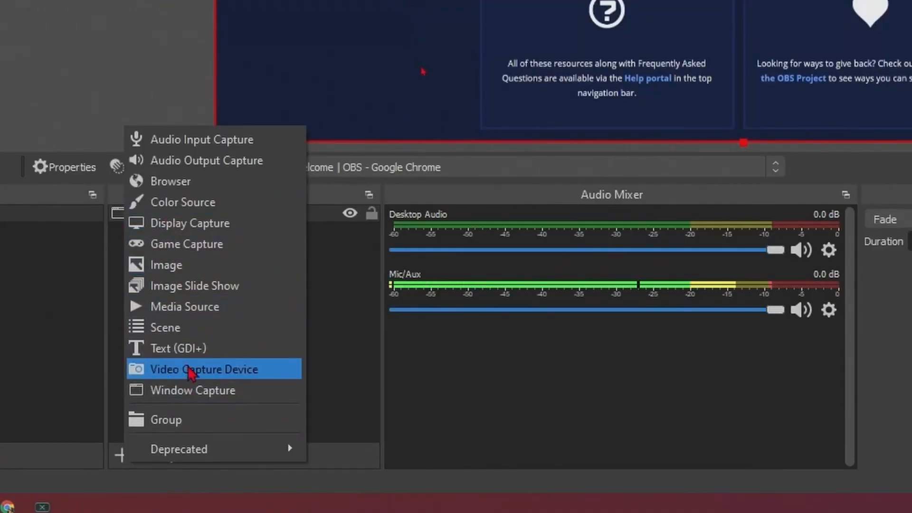
{"action": "left_click", "coordinate": [247, 370]}
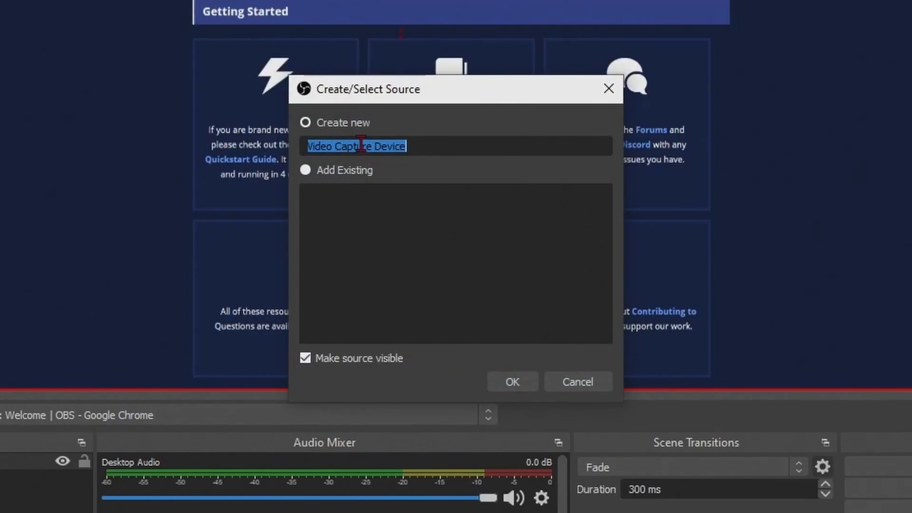
{"action": "type", "text": "w"}
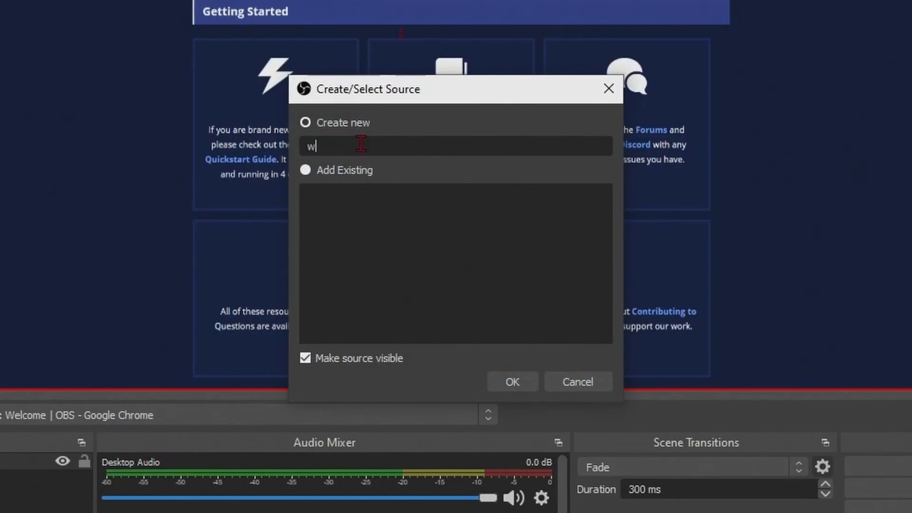
{"action": "type", "text": "ebcam 1"}
{"action": "key", "text": "Return"}
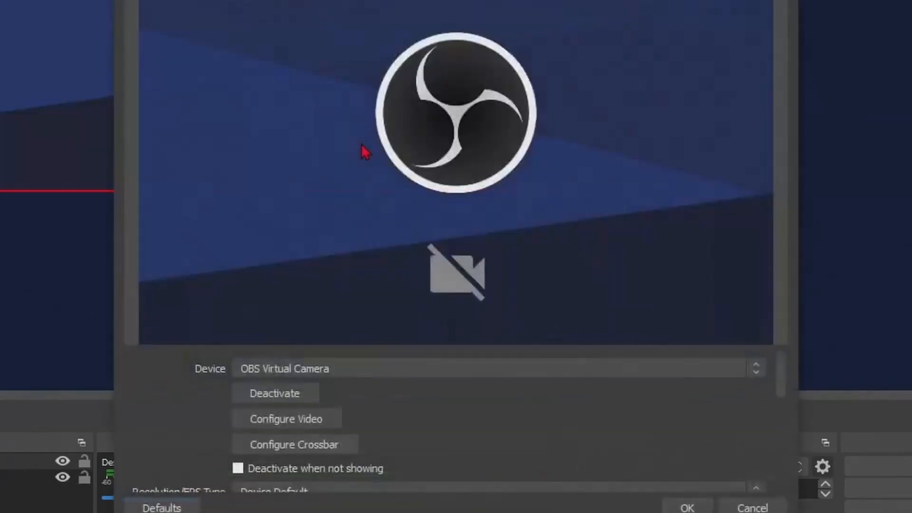
{"action": "left_click", "coordinate": [404, 369]}
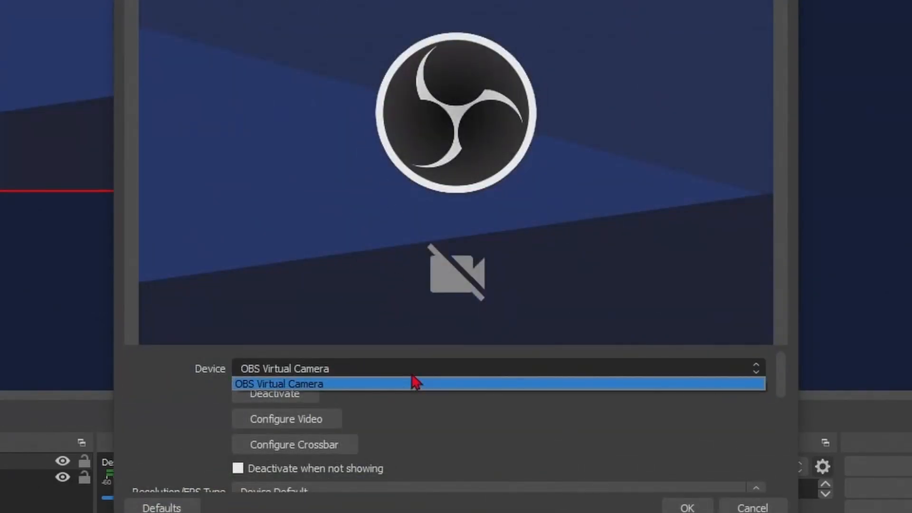
{"action": "left_click", "coordinate": [414, 379]}
{"action": "left_click", "coordinate": [759, 367]}
{"action": "left_click", "coordinate": [424, 383]}
{"action": "left_click", "coordinate": [688, 506]}
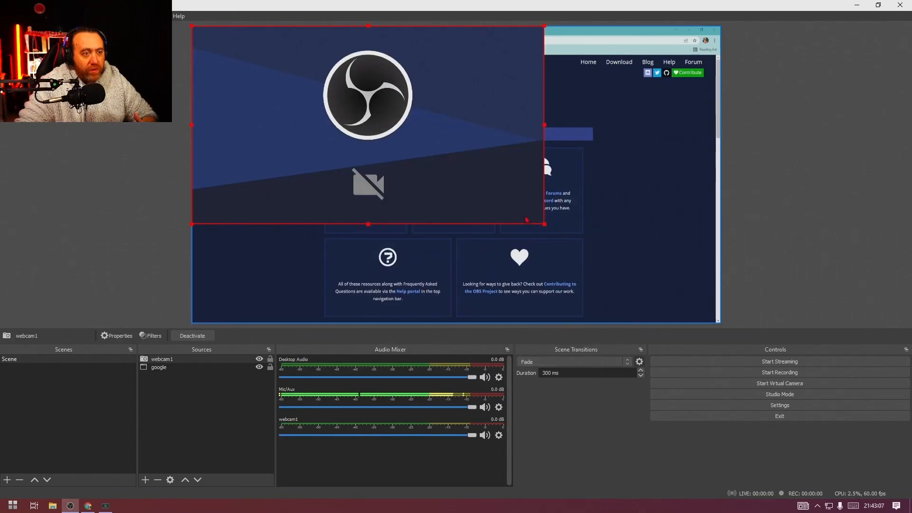
Shrink the webcam1 source and place it against the canvas's left edge, beside the web page's text boxes
{"action": "left_click_drag", "start_coordinate": [526, 219], "coordinate": [239, 108]}
{"action": "left_click_drag", "start_coordinate": [161, 121], "coordinate": [164, 347]}
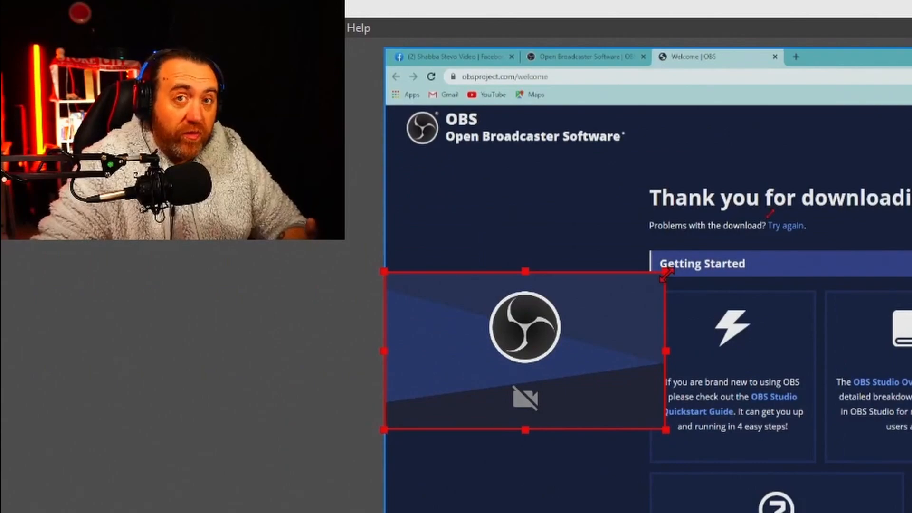
{"action": "left_click_drag", "start_coordinate": [666, 273], "coordinate": [646, 283]}
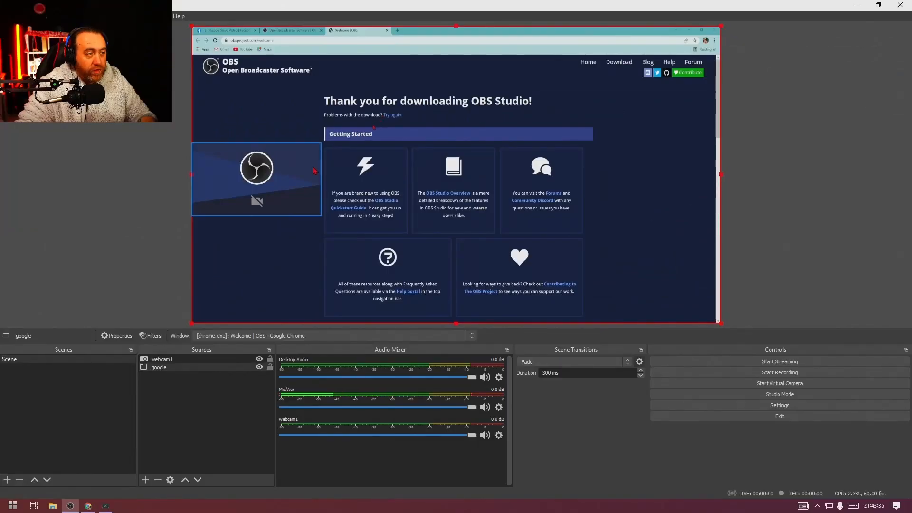
Crop the webcam1 source on all four sides, closely around the round OBS logo
{"action": "left_click_drag", "start_coordinate": [319, 179], "coordinate": [301, 179]}
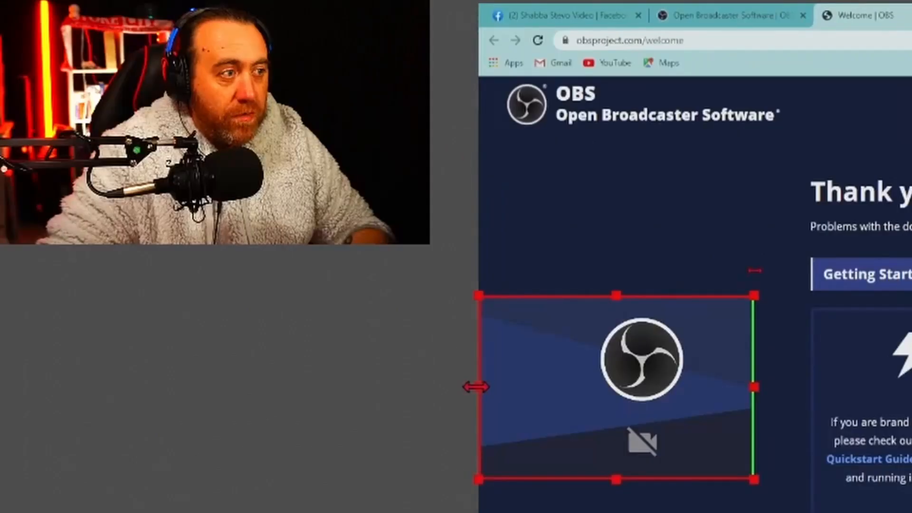
{"action": "left_click_drag", "start_coordinate": [189, 179], "coordinate": [220, 179]}
{"action": "left_click_drag", "start_coordinate": [652, 295], "coordinate": [651, 317]}
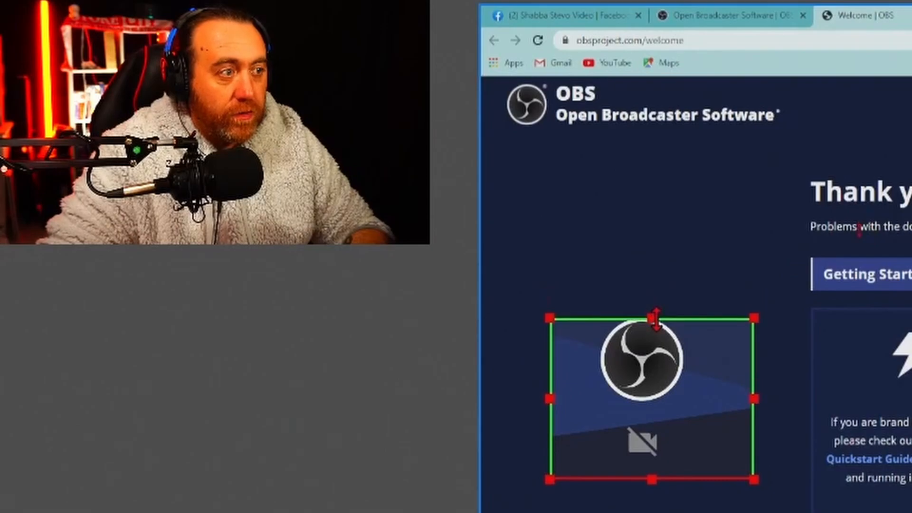
{"action": "left_click_drag", "start_coordinate": [651, 477], "coordinate": [652, 424]}
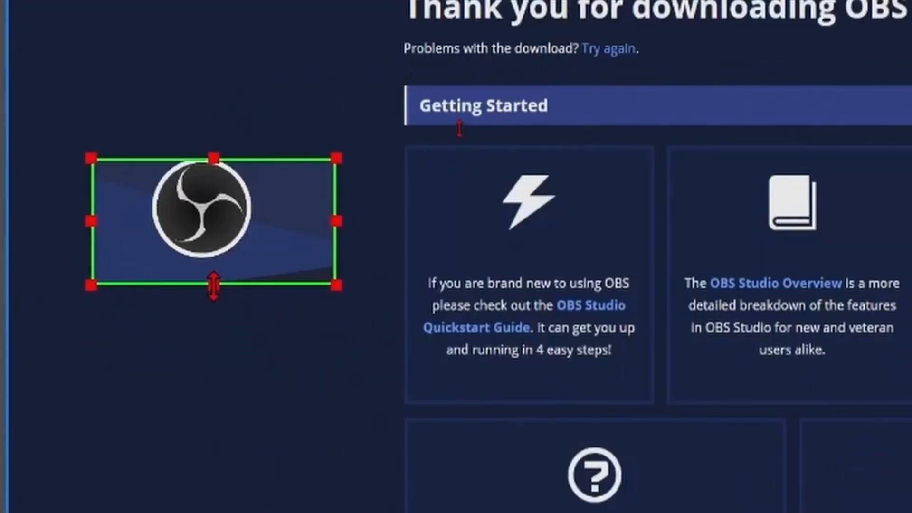
{"action": "left_click_drag", "start_coordinate": [337, 216], "coordinate": [291, 216]}
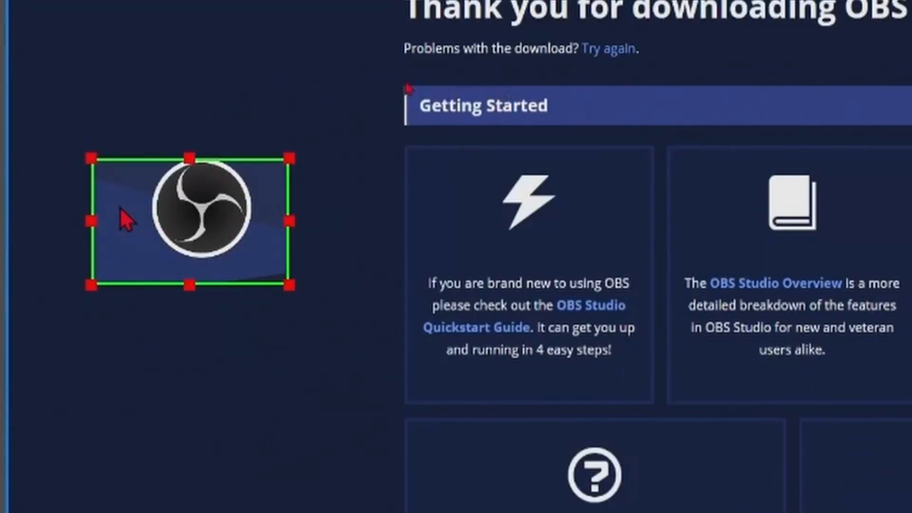
{"action": "left_click_drag", "start_coordinate": [93, 216], "coordinate": [125, 218]}
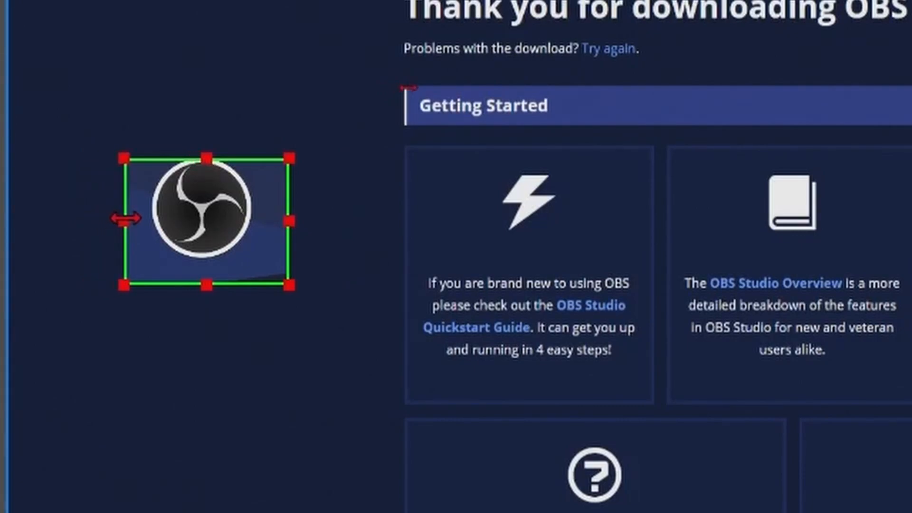
Enlarge the cropped webcam1 source and reposition it against the canvas's left edge
{"action": "left_click_drag", "start_coordinate": [197, 224], "coordinate": [126, 245]}
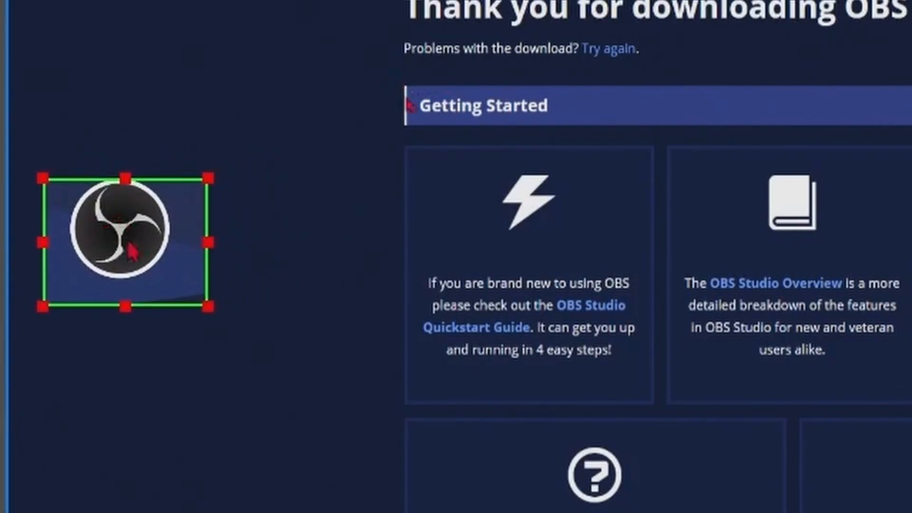
{"action": "left_click_drag", "start_coordinate": [200, 309], "coordinate": [337, 362]}
{"action": "left_click_drag", "start_coordinate": [285, 321], "coordinate": [261, 274]}
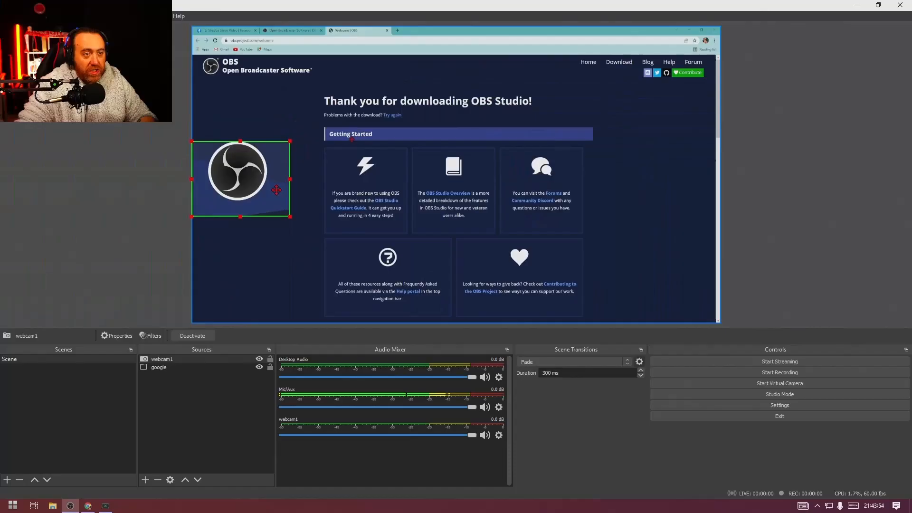
{"action": "mouse_move", "coordinate": [277, 190]}
{"action": "left_mouse_down"}
{"action": "mouse_move", "coordinate": [698, 195]}
{"action": "mouse_move", "coordinate": [649, 78]}
{"action": "mouse_move", "coordinate": [262, 179]}
{"action": "left_mouse_up"}
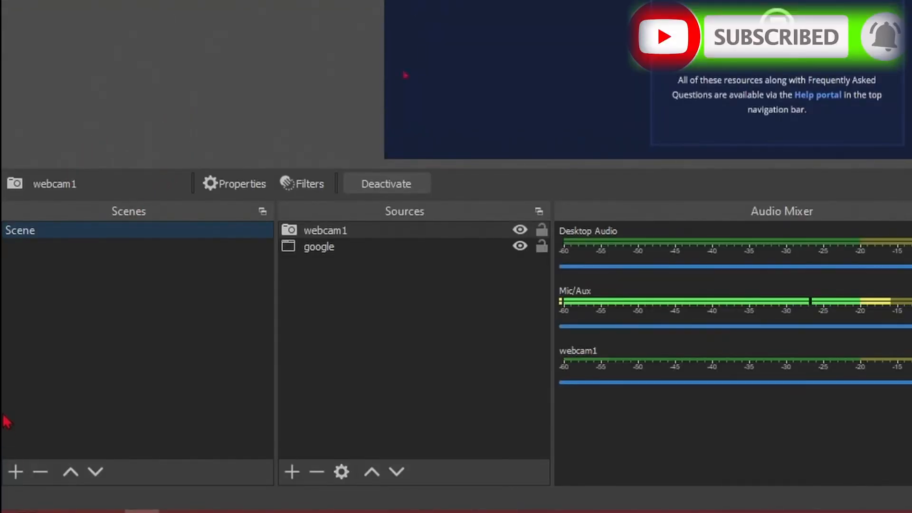
Add a new scene named just chatting
{"action": "left_click", "coordinate": [18, 471]}
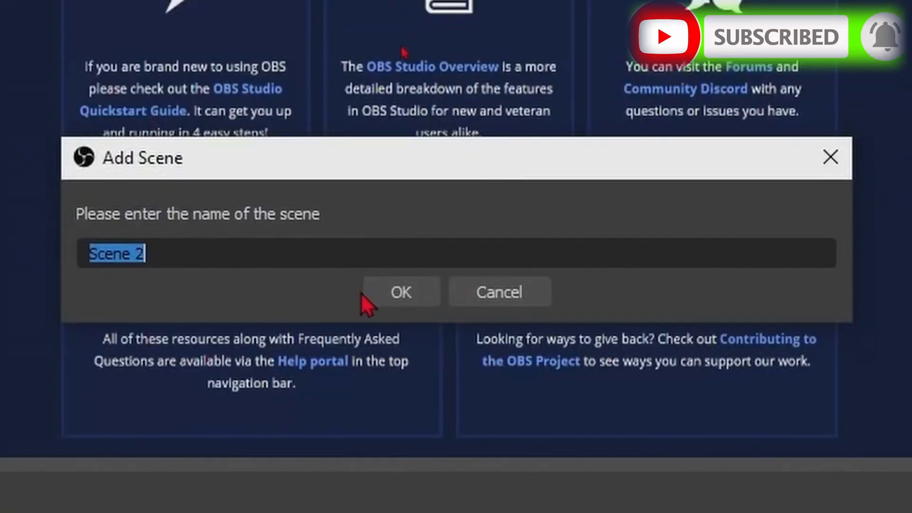
{"action": "type", "text": "just chattin"}
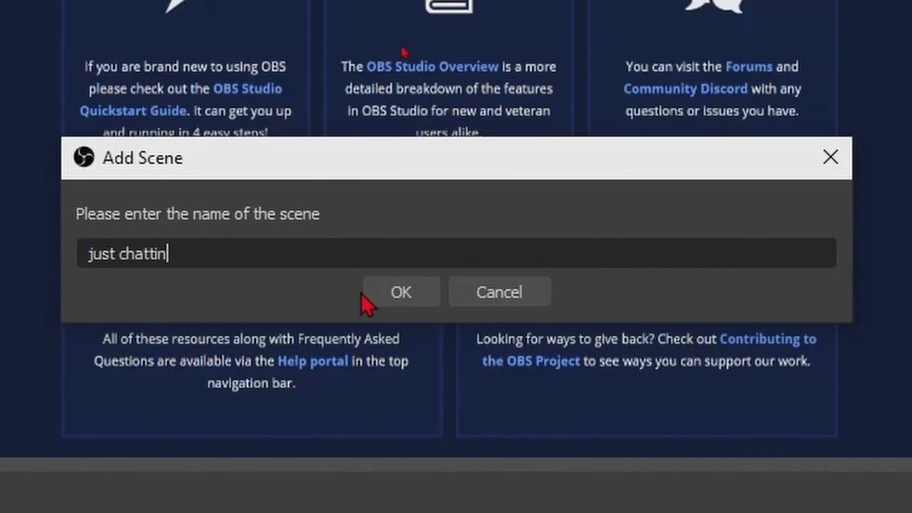
{"action": "left_click", "coordinate": [392, 293]}
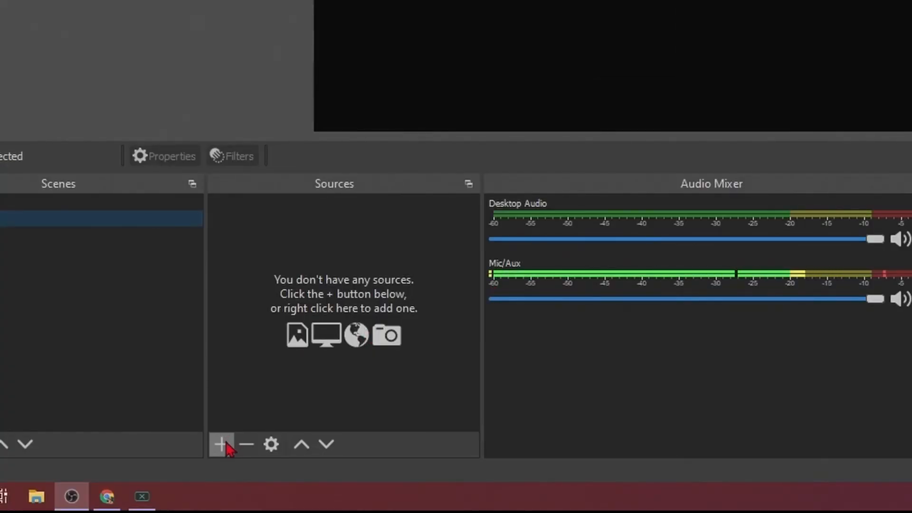
Add the existing webcam1 Video Capture Device source to the just chatting scene and keep it visible
{"action": "left_click", "coordinate": [226, 447]}
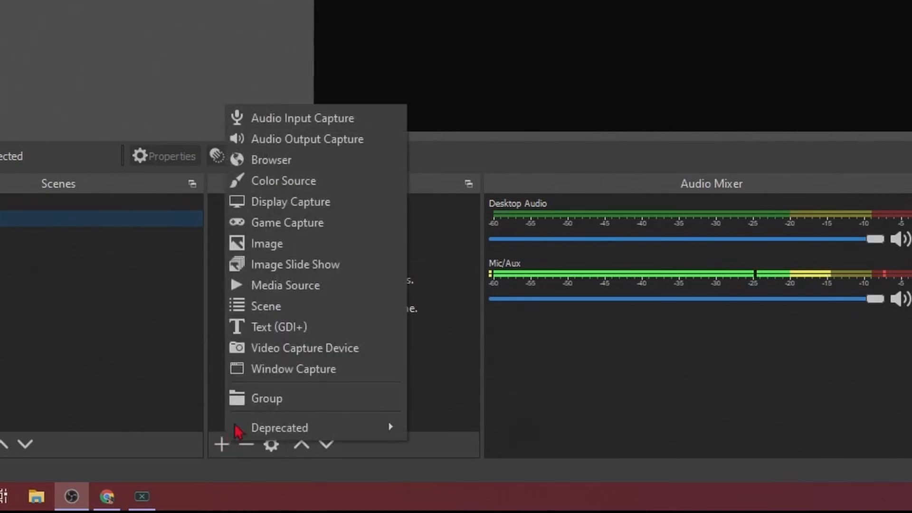
{"action": "left_click", "coordinate": [310, 351]}
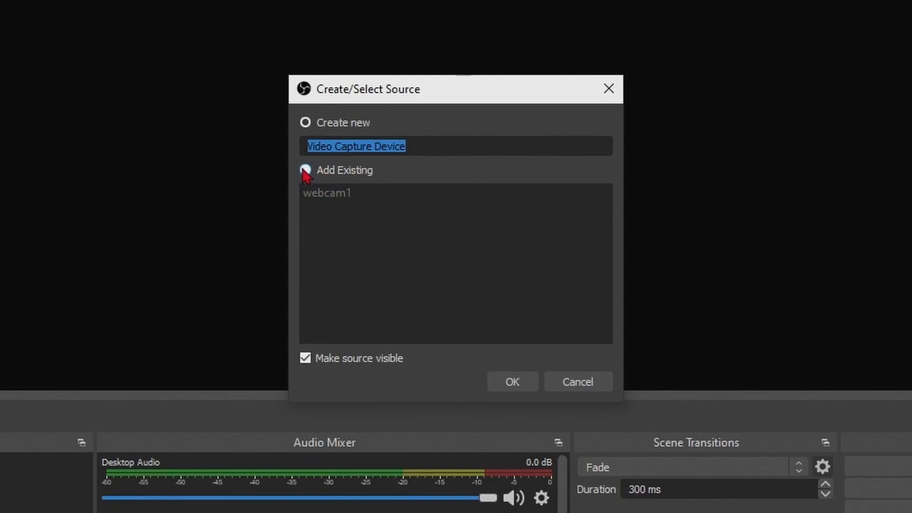
{"action": "left_click", "coordinate": [305, 170]}
{"action": "left_click", "coordinate": [322, 199]}
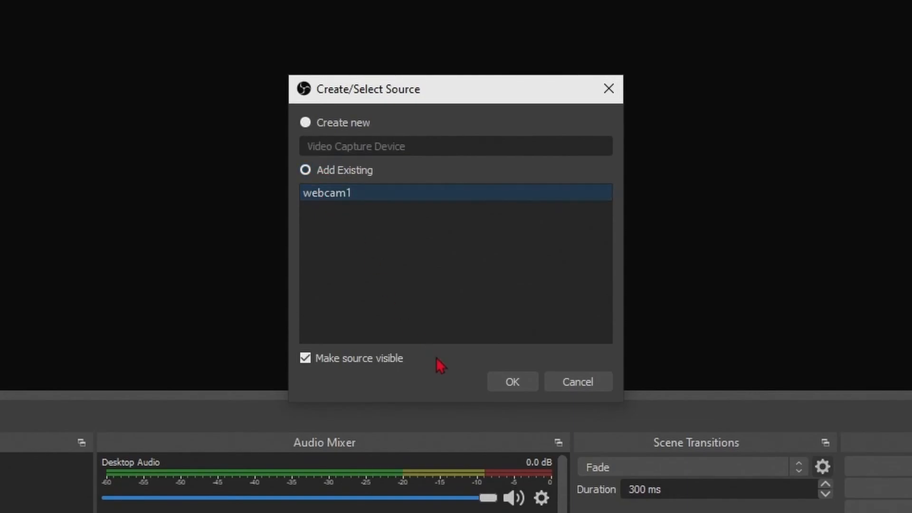
{"action": "left_click", "coordinate": [505, 383]}
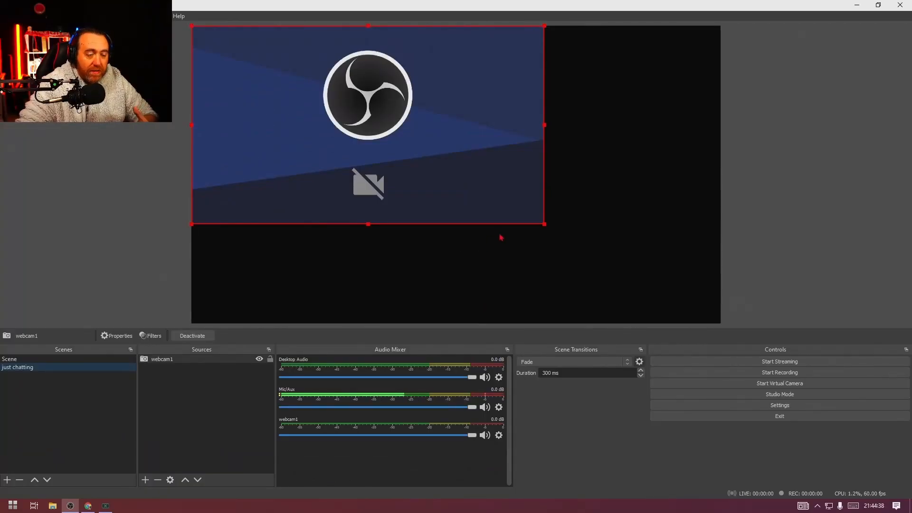
Enlarge the webcam1 source in the just chatting scene until it fills the whole canvas
{"action": "left_click_drag", "start_coordinate": [546, 226], "coordinate": [719, 310]}
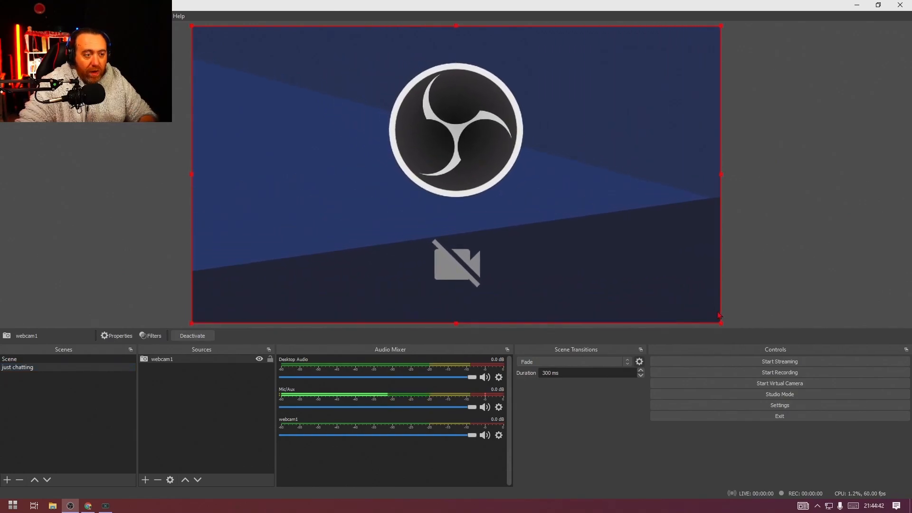
{"action": "left_click_drag", "start_coordinate": [457, 325], "coordinate": [457, 309]}
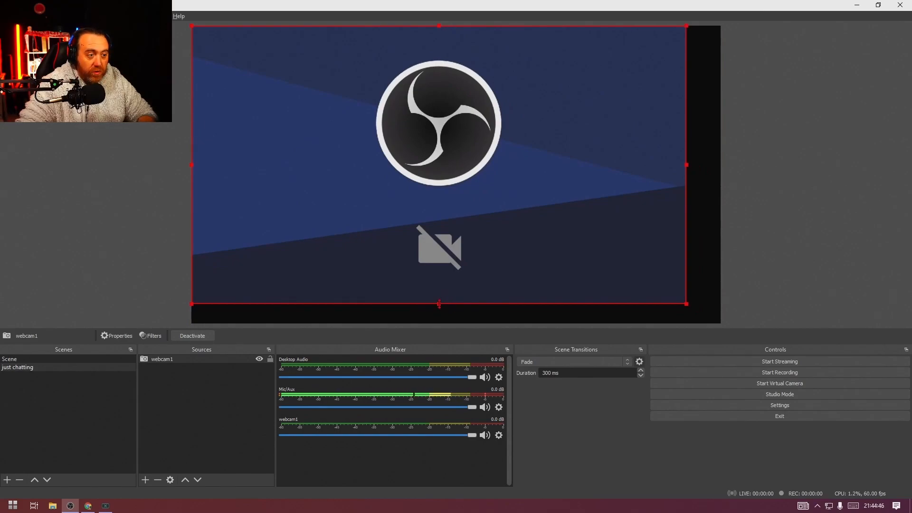
{"action": "left_click_drag", "start_coordinate": [439, 304], "coordinate": [439, 293]}
{"action": "left_click_drag", "start_coordinate": [690, 295], "coordinate": [720, 302]}
{"action": "right_click", "coordinate": [549, 240]}
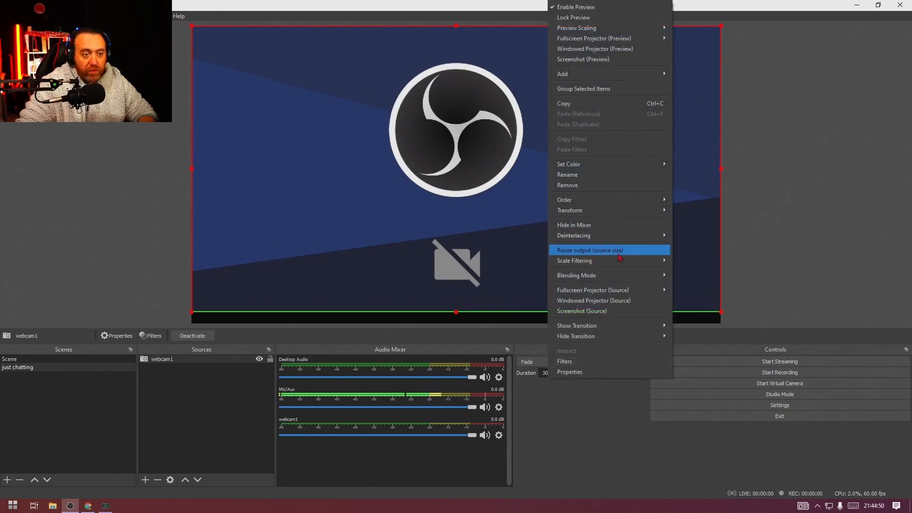
{"action": "mouse_move", "coordinate": [629, 279]}
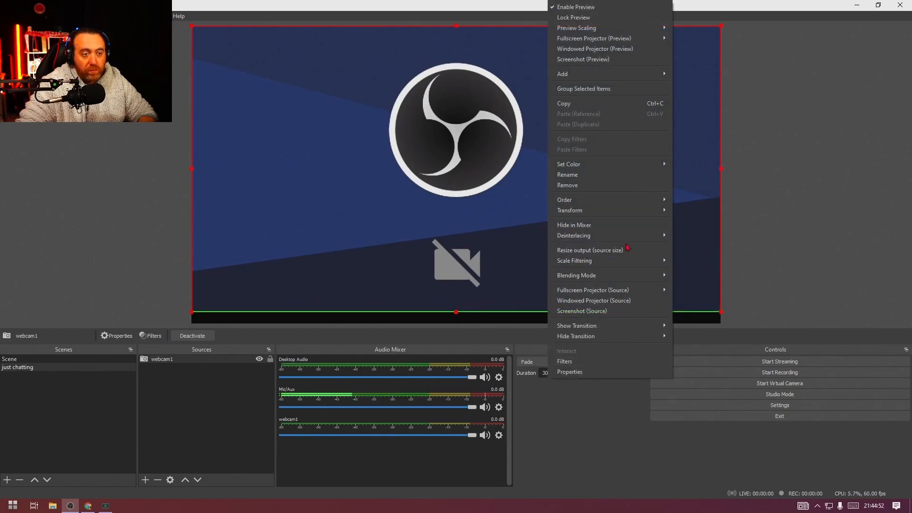
{"action": "mouse_move", "coordinate": [624, 215]}
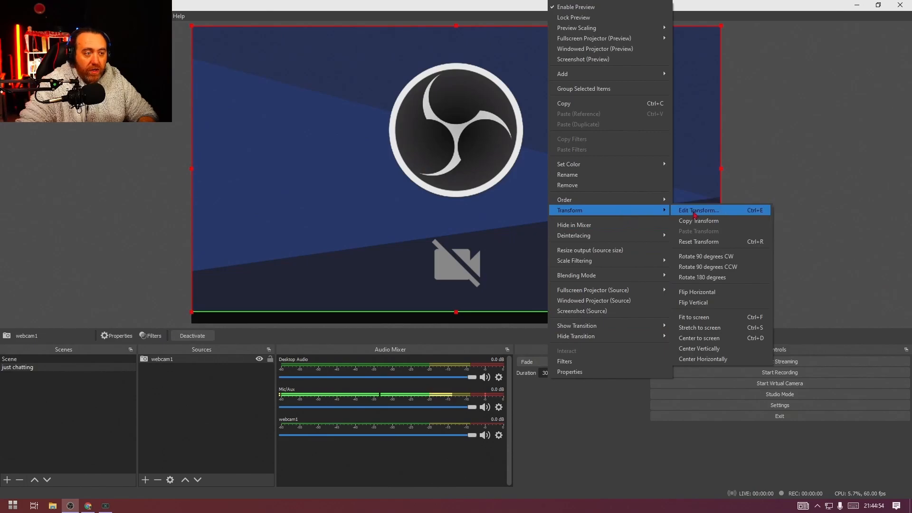
{"action": "left_click", "coordinate": [463, 275]}
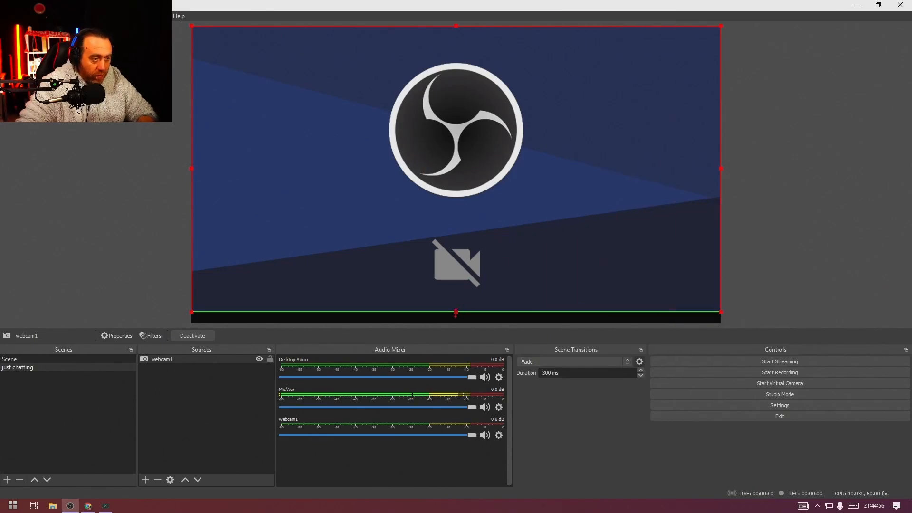
{"action": "left_click_drag", "start_coordinate": [455, 314], "coordinate": [456, 325]}
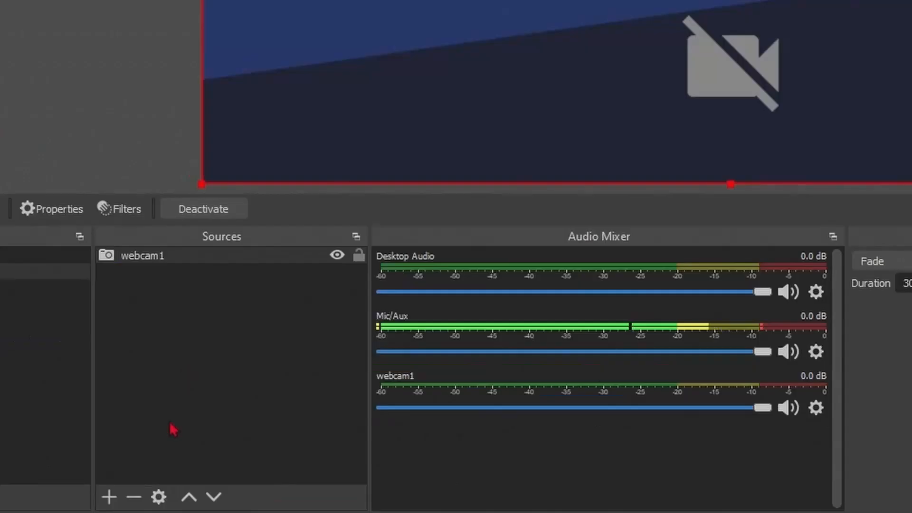
Add the existing google Window Capture source to the just chatting scene as a small inset in the canvas's upper-right corner
{"action": "left_click", "coordinate": [119, 495]}
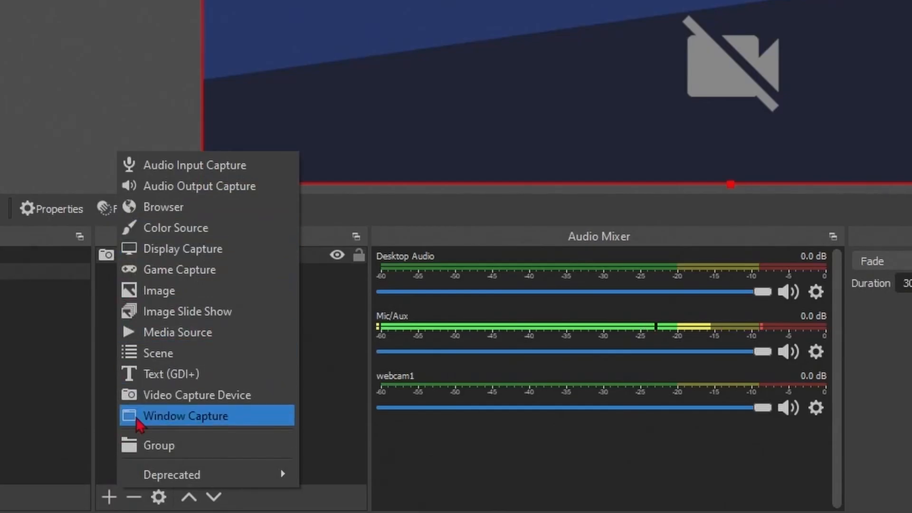
{"action": "left_click", "coordinate": [121, 415]}
{"action": "left_click", "coordinate": [306, 170]}
{"action": "left_click", "coordinate": [315, 194]}
{"action": "left_click", "coordinate": [512, 382]}
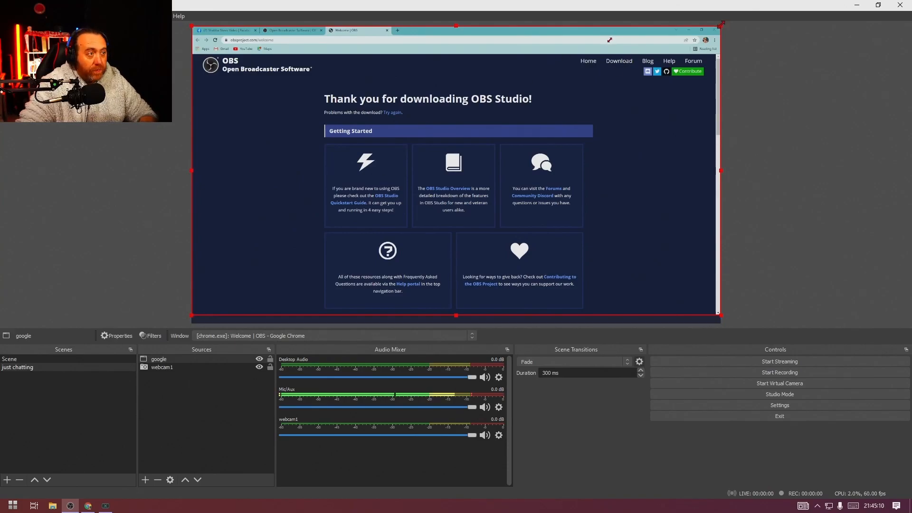
{"action": "left_click_drag", "start_coordinate": [722, 25], "coordinate": [325, 242]}
{"action": "left_click_drag", "start_coordinate": [259, 279], "coordinate": [654, 63]}
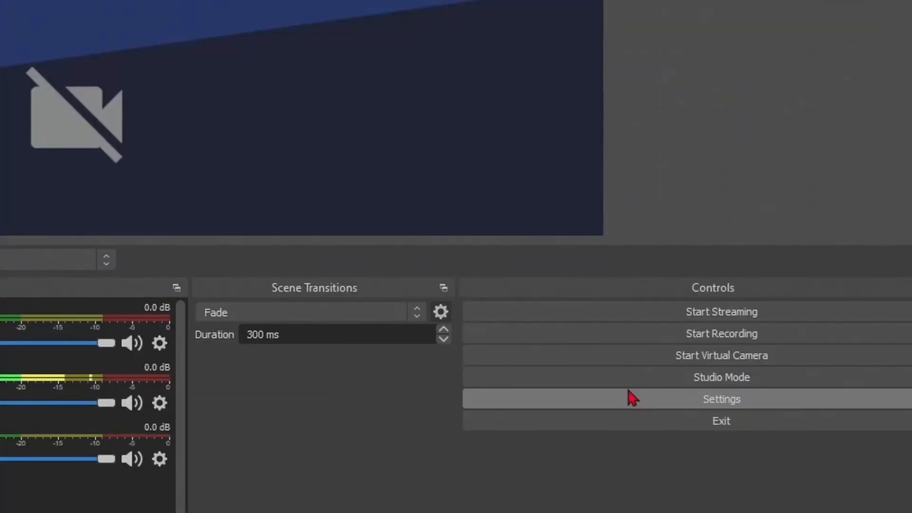
Assign scene-switching hotkeys in the settings: L for Scene and K for just chatting, and save them
{"action": "left_click", "coordinate": [632, 398]}
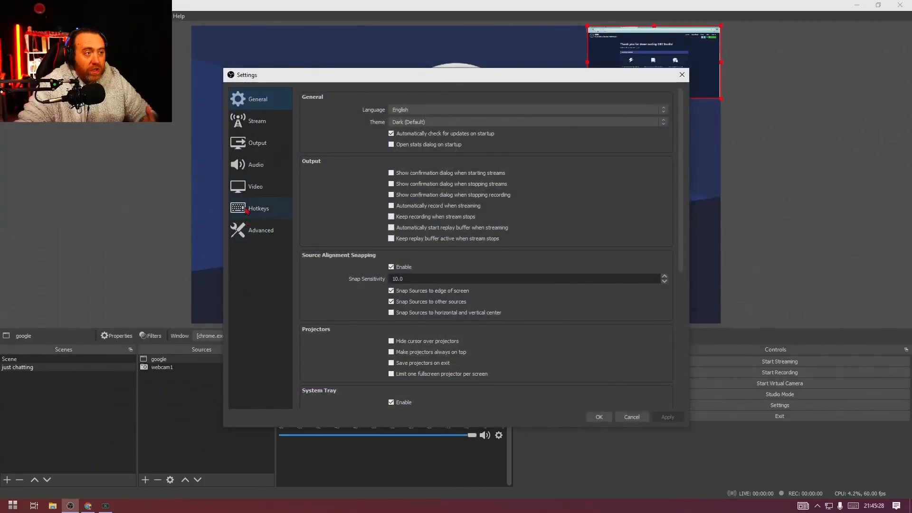
{"action": "left_click", "coordinate": [247, 209]}
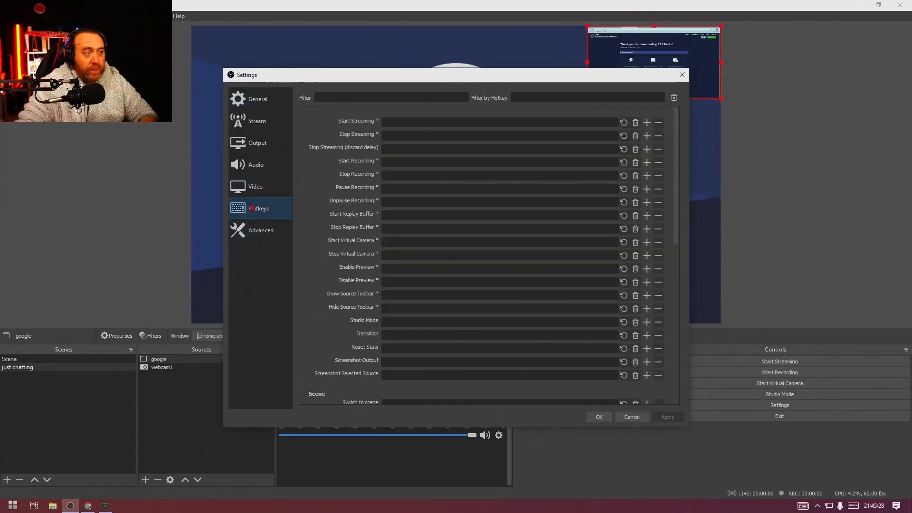
{"action": "scroll", "coordinate": [623, 231], "scroll_direction": "down", "scroll_amount": 5}
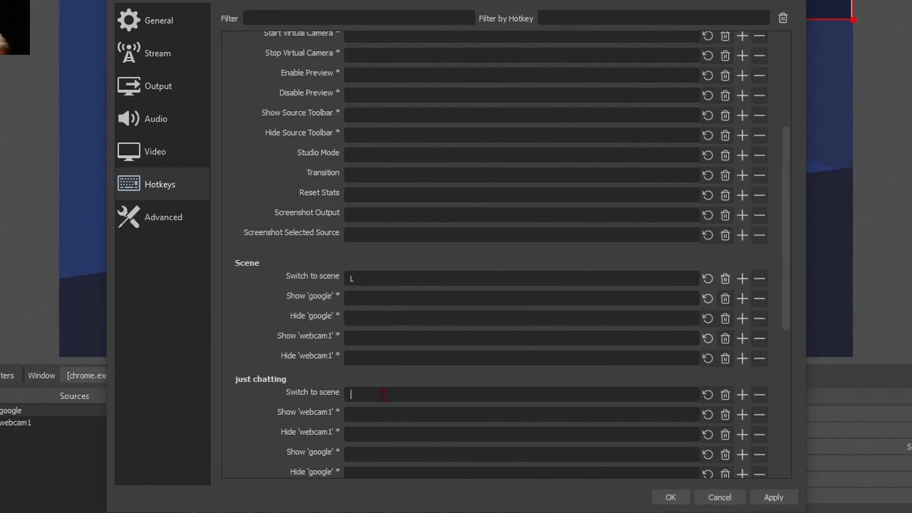
{"action": "left_click", "coordinate": [773, 497]}
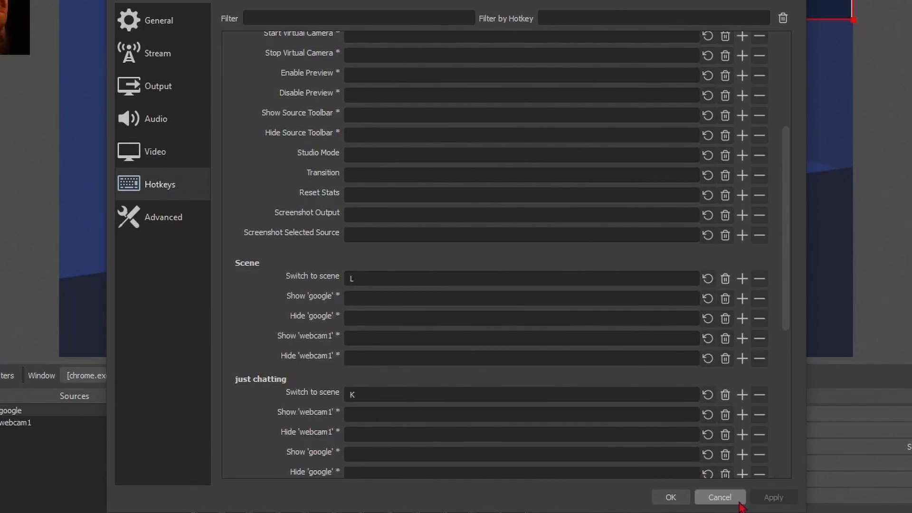
{"action": "left_click", "coordinate": [674, 500]}
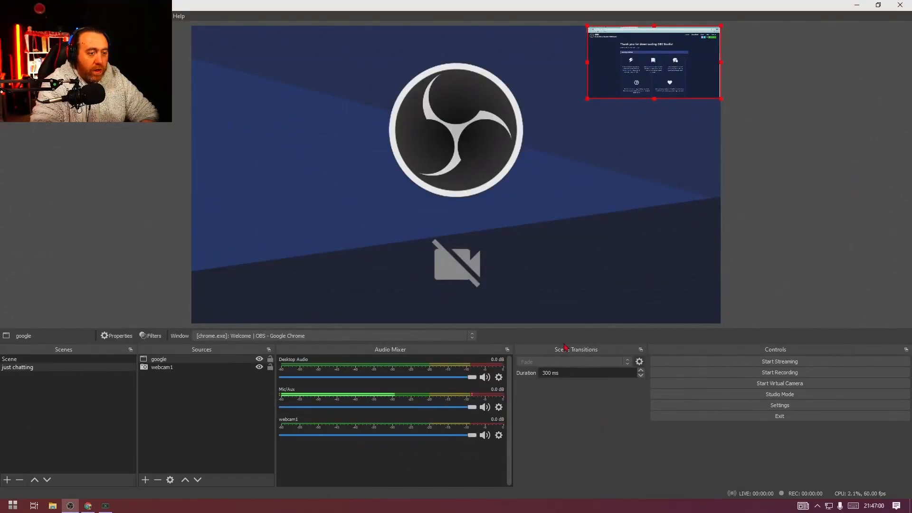
Test the scene hotkeys by switching to Scene, to just chatting, and back to Scene
{"action": "key", "text": "1"}
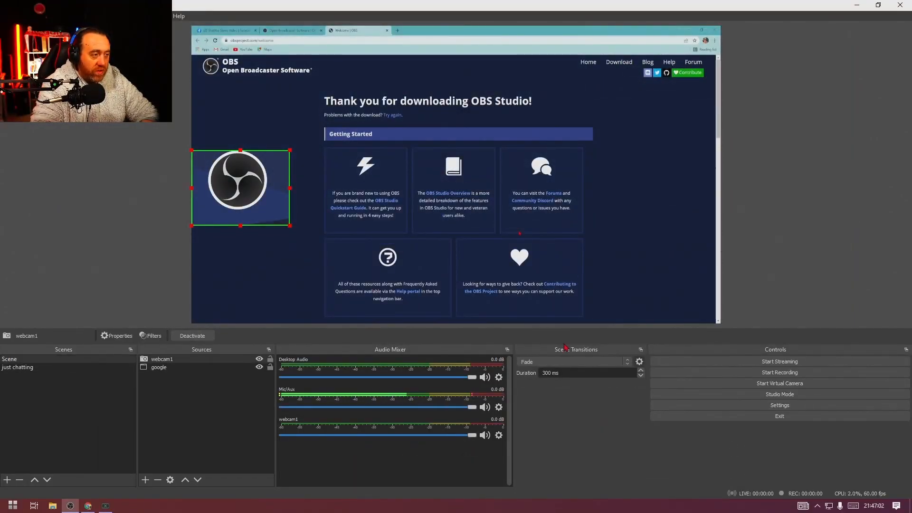
{"action": "key", "text": "2"}
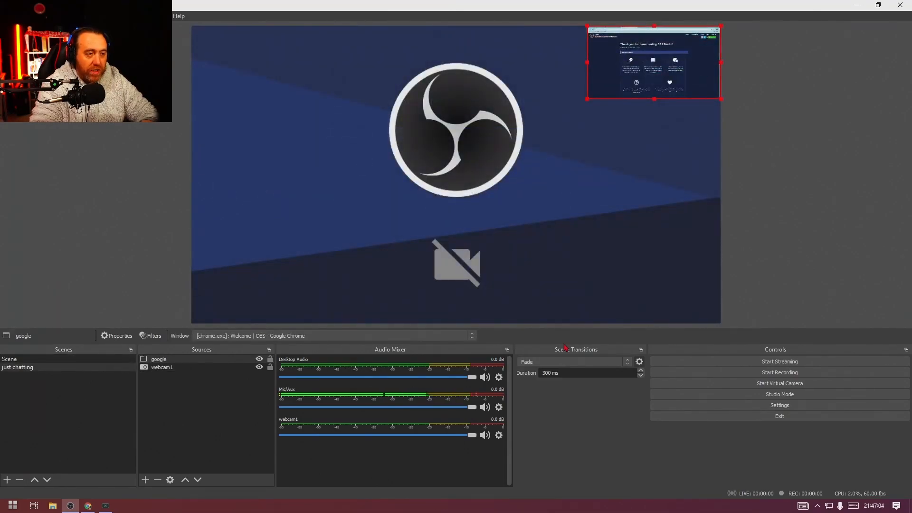
{"action": "key", "text": "1"}
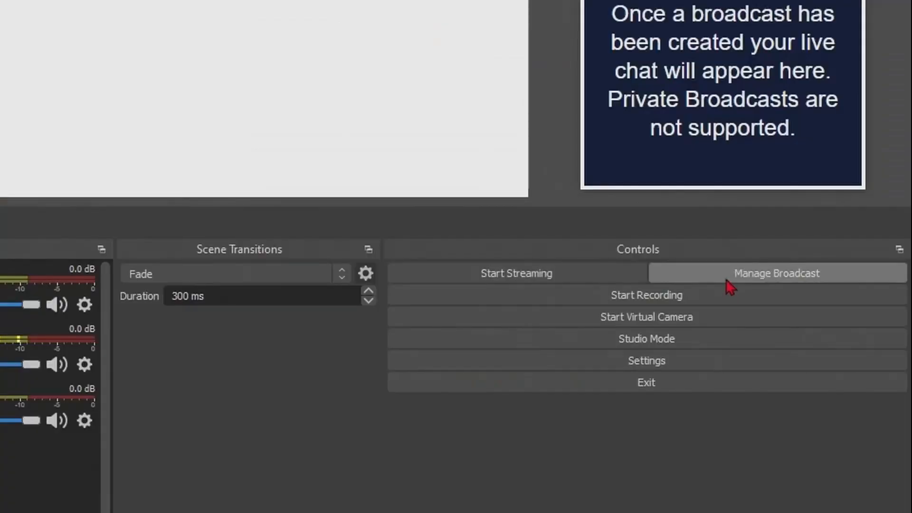
Create a YouTube broadcast titled My Brbtoadcast with the description bwtrbr, Normal latency, and marked as not made for kids
{"action": "left_click", "coordinate": [728, 279]}
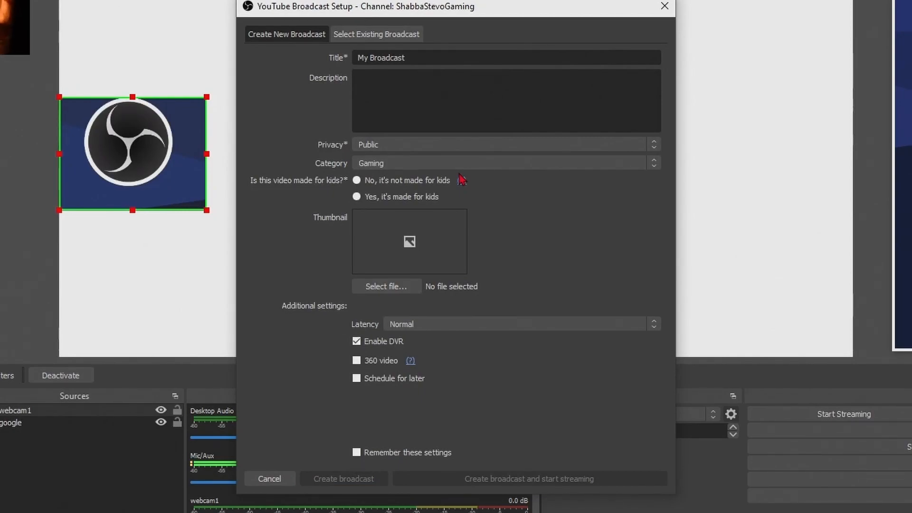
{"action": "left_click", "coordinate": [370, 37]}
{"action": "left_click", "coordinate": [311, 40]}
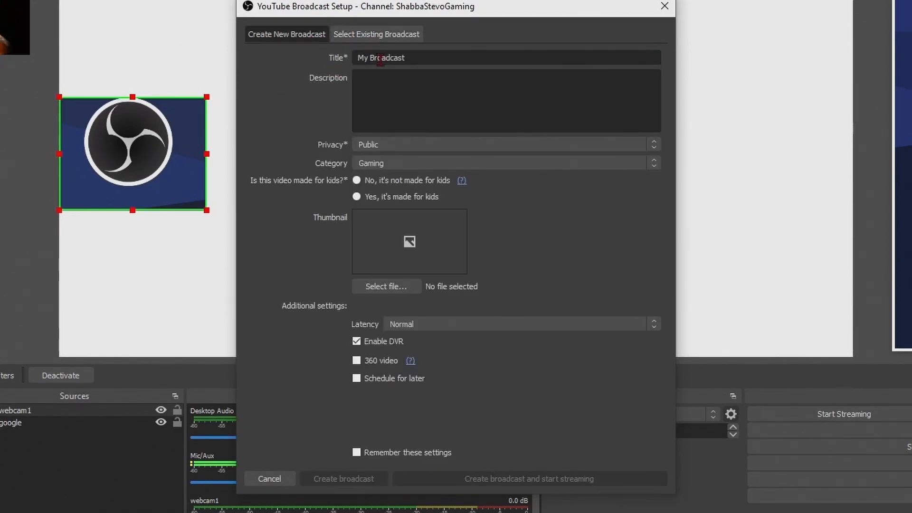
{"action": "type", "text": "bwtrbr"}
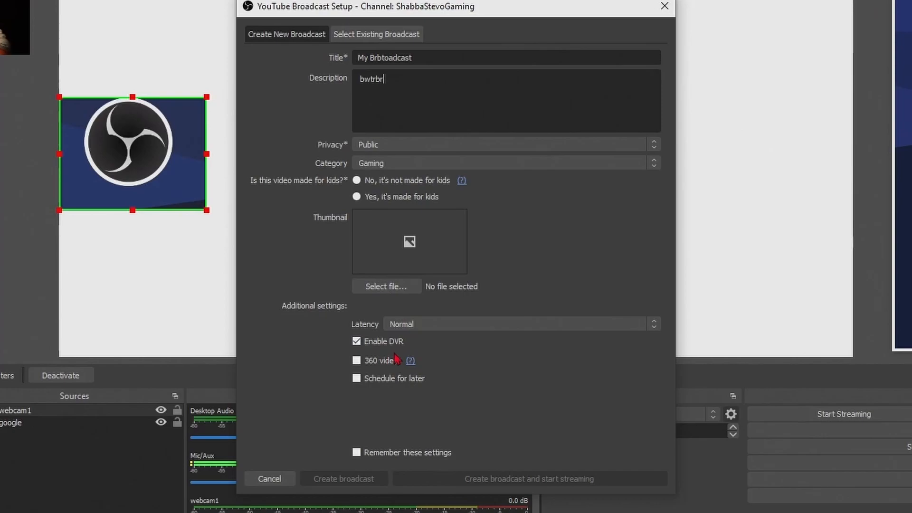
{"action": "left_click", "coordinate": [435, 325]}
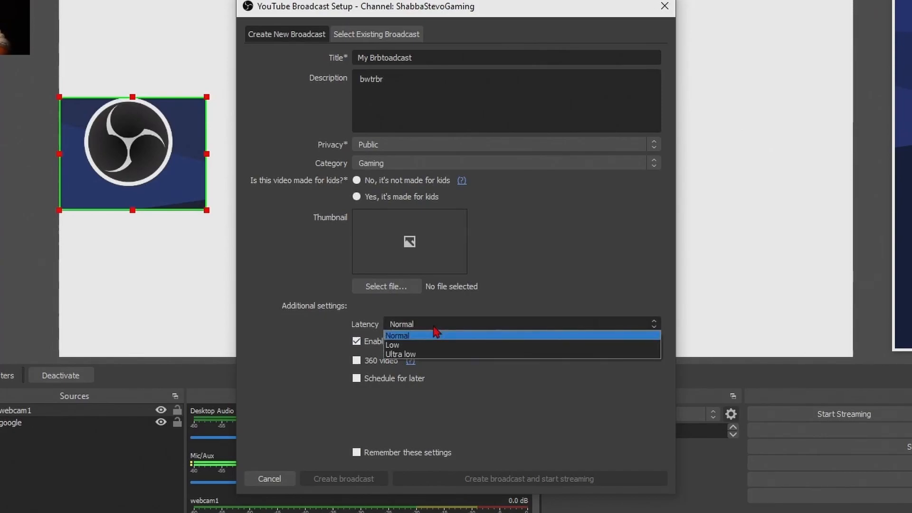
{"action": "left_click", "coordinate": [434, 327]}
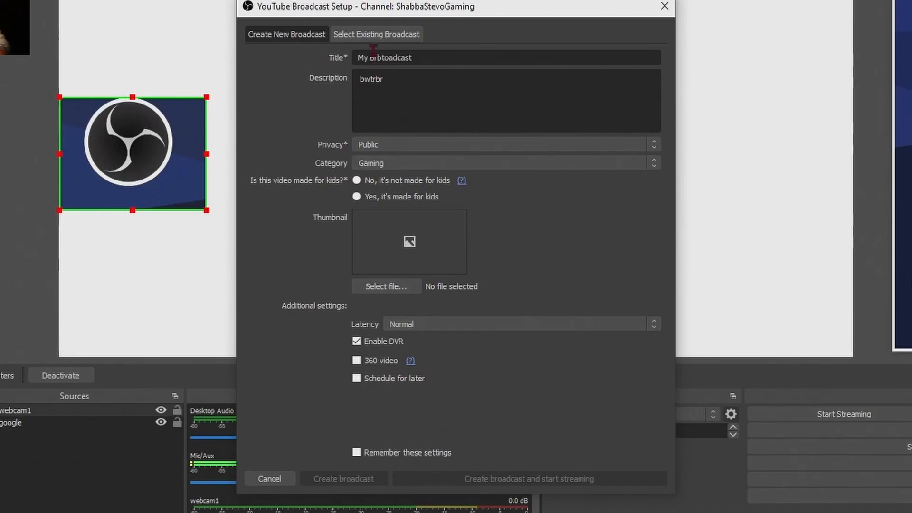
{"action": "left_click", "coordinate": [357, 182]}
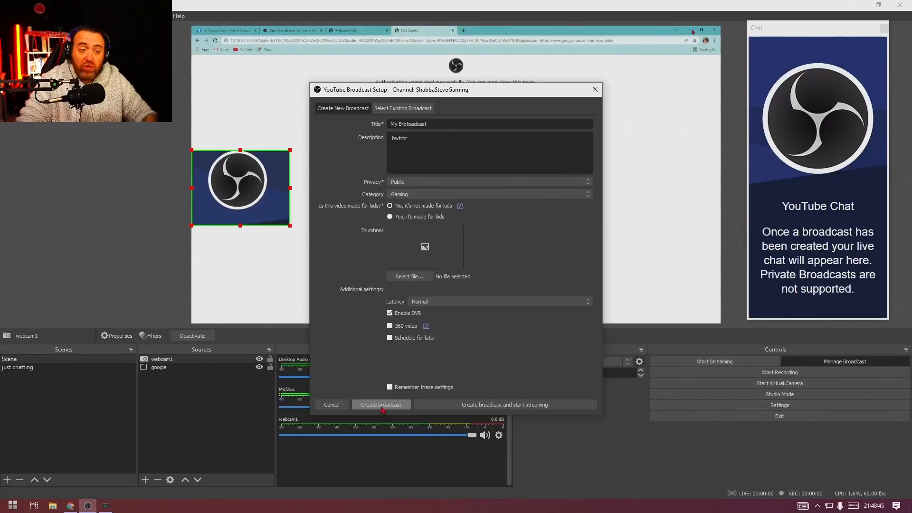
{"action": "left_click", "coordinate": [382, 404]}
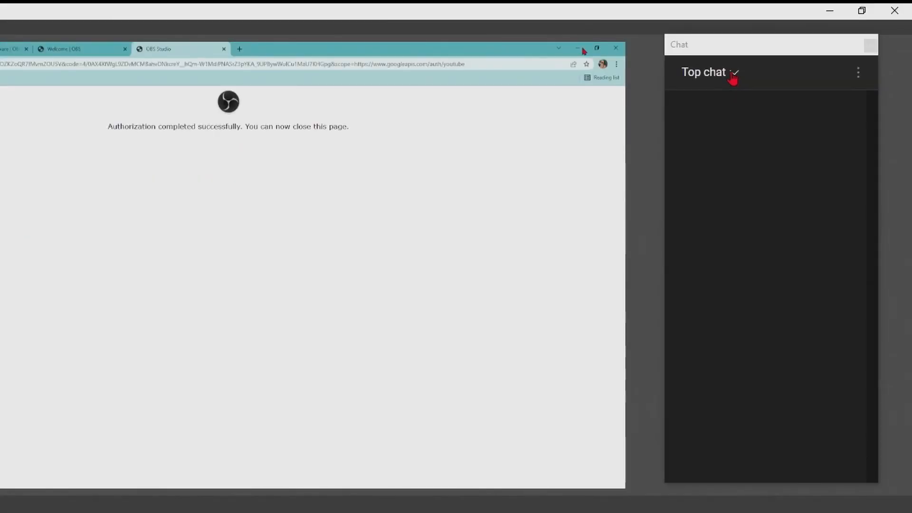
Set the broadcast's chat view to Live chat and open the chat's additional options
{"action": "left_click", "coordinate": [733, 75]}
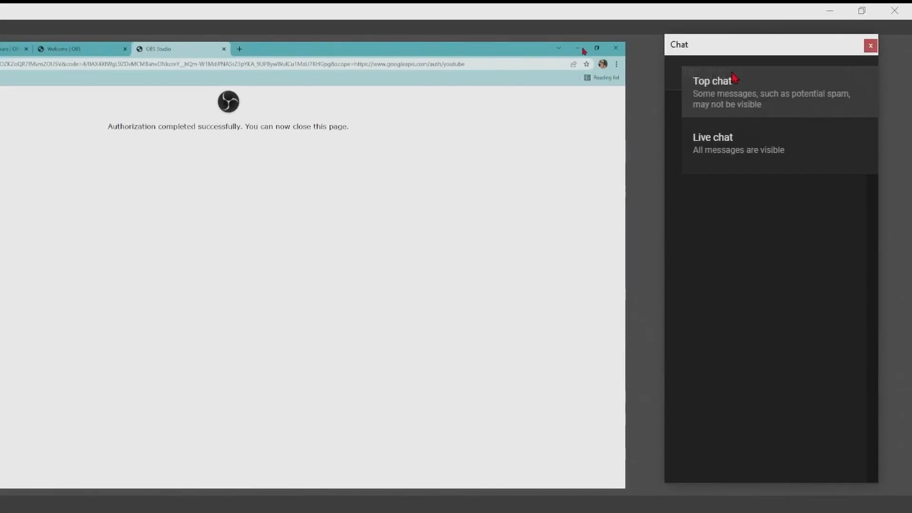
{"action": "left_click", "coordinate": [728, 156]}
{"action": "left_click", "coordinate": [726, 83]}
{"action": "left_click", "coordinate": [727, 157]}
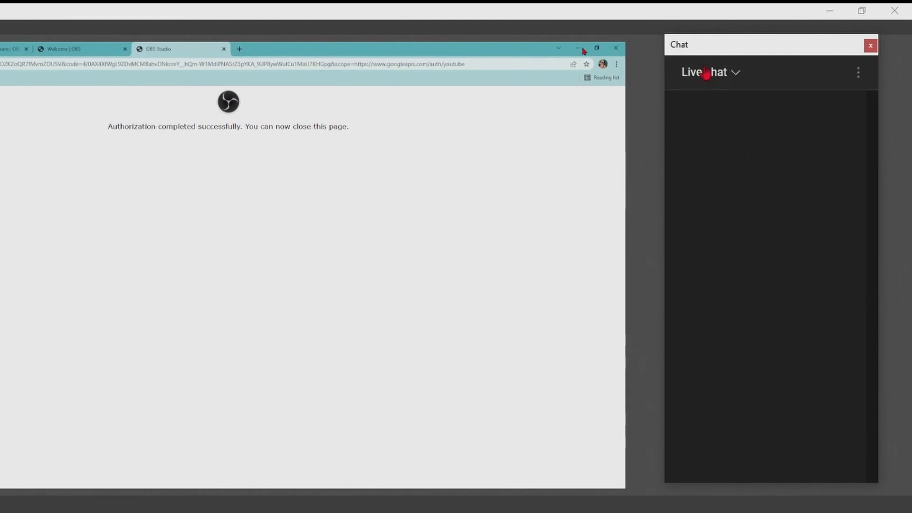
{"action": "left_click", "coordinate": [858, 74]}
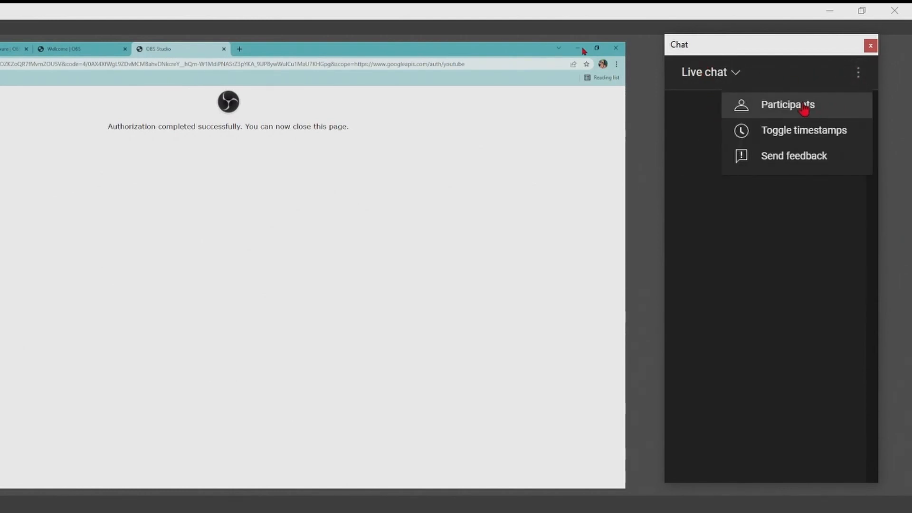